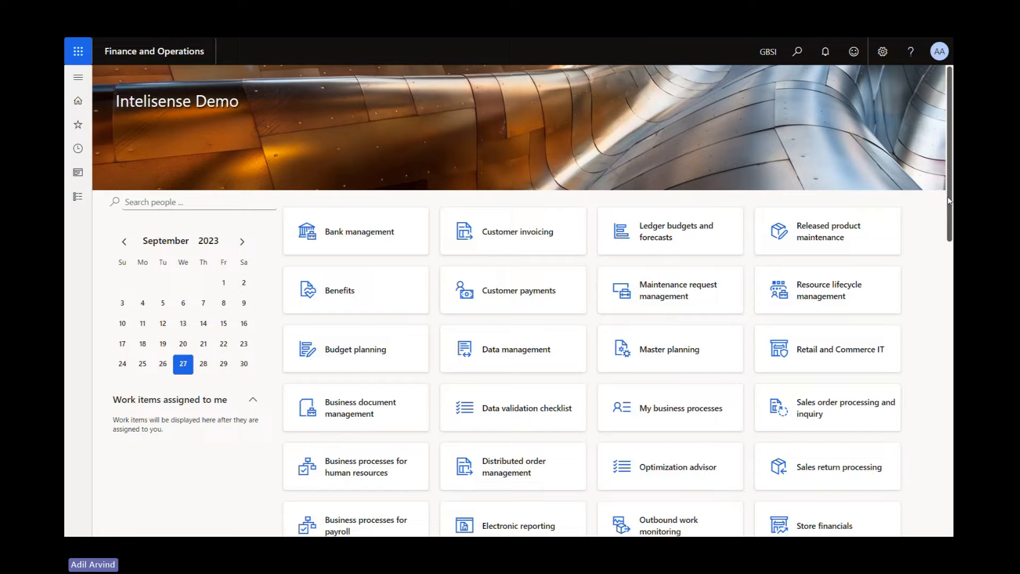
Examine the list of companies available for switching from the home page
mouse_move(950, 201)
left_mouse_down()
mouse_move(951, 244)
mouse_move(953, 198)
left_mouse_up()
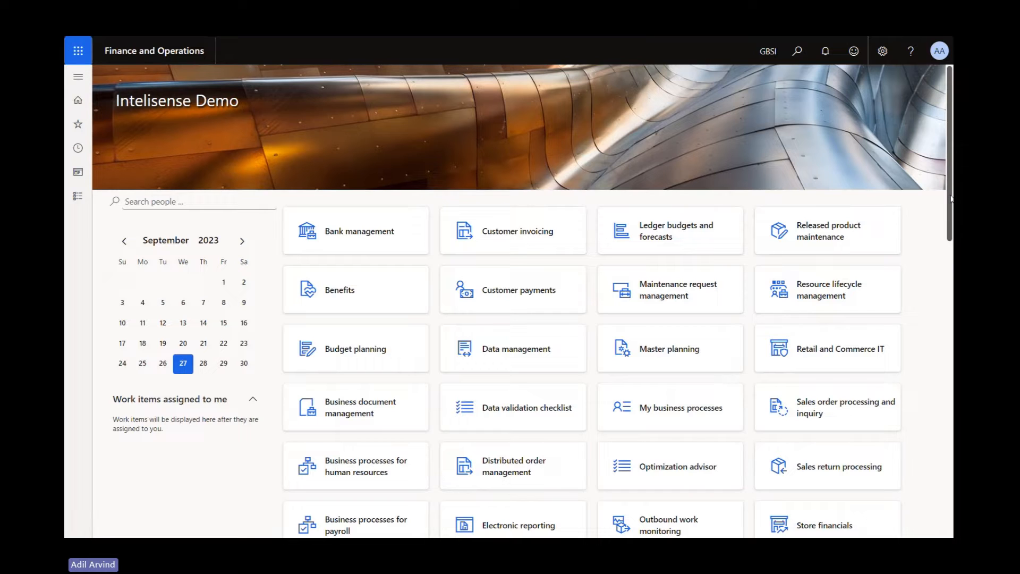
mouse_move(952, 201)
left_mouse_down()
mouse_move(952, 246)
mouse_move(954, 181)
left_mouse_up()
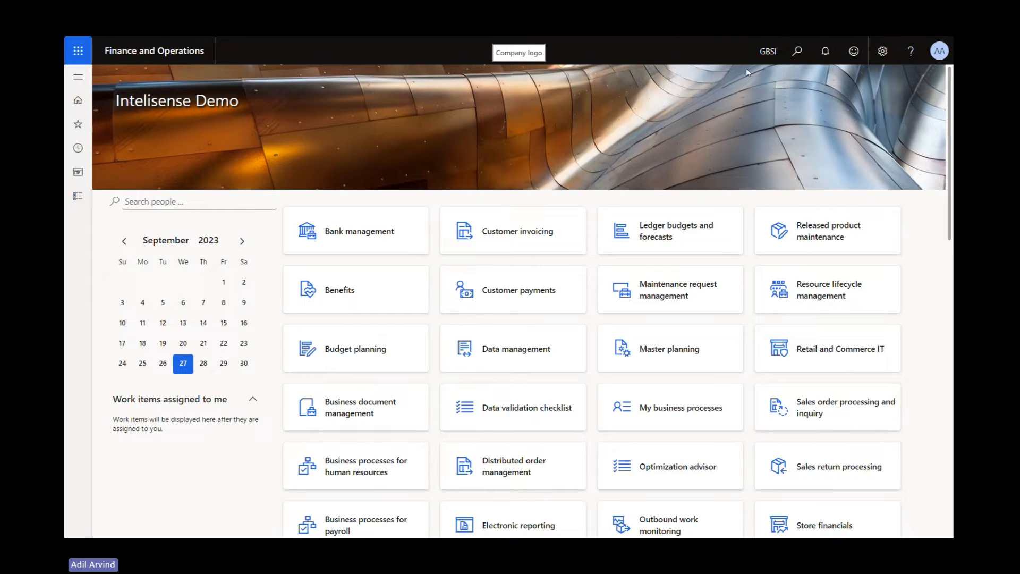
left_click(761, 66)
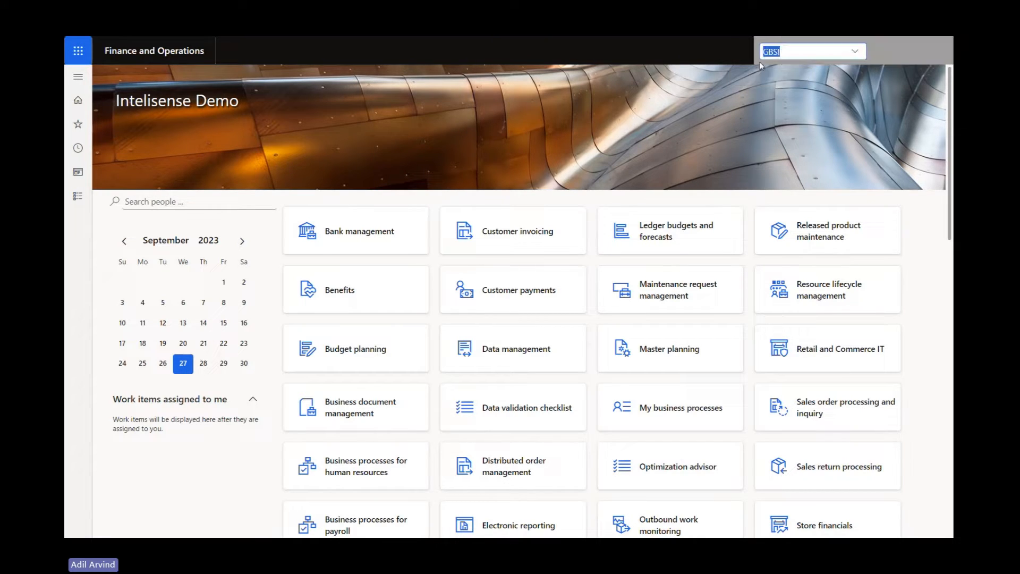
left_click(855, 52)
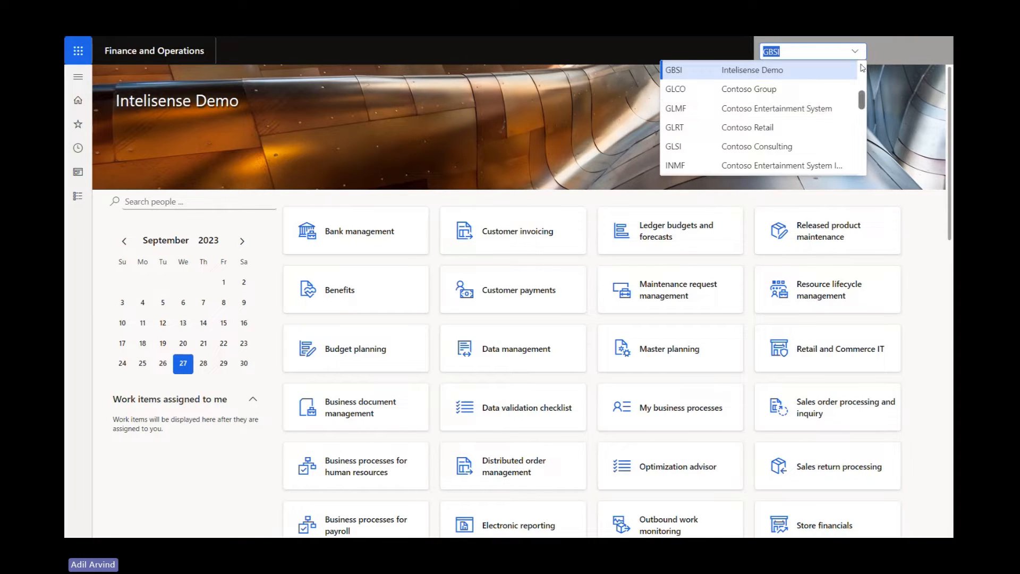
scroll(760, 117, "up", 2)
left_click(597, 109)
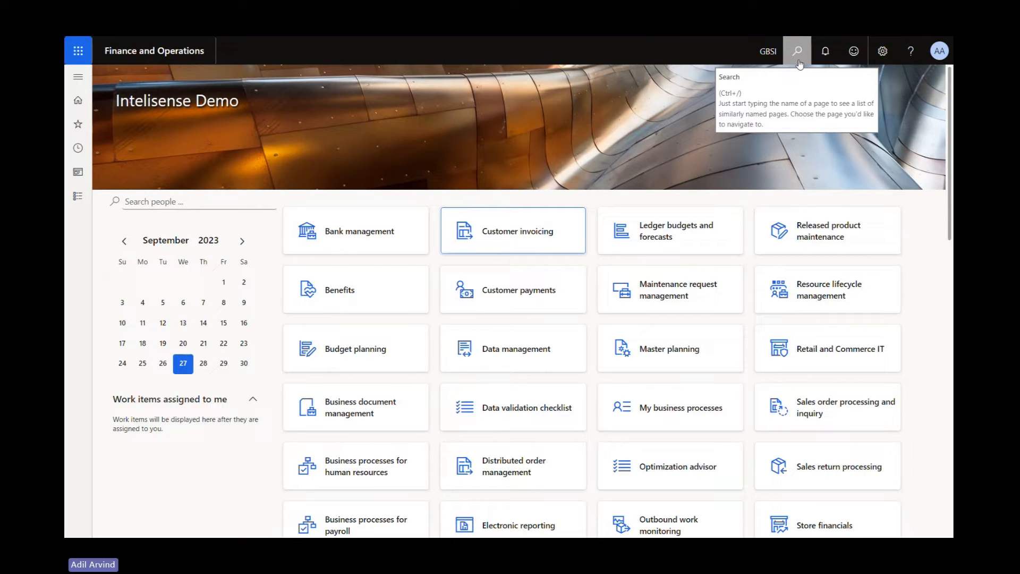
View the colour theme and element size settings in the user options and return to the home page
left_click(880, 57)
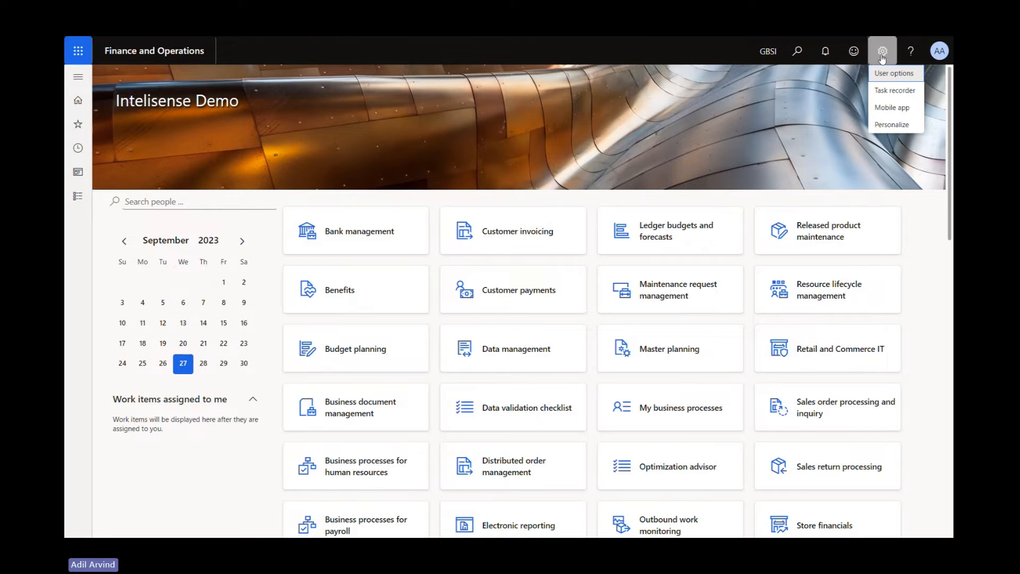
left_click(883, 73)
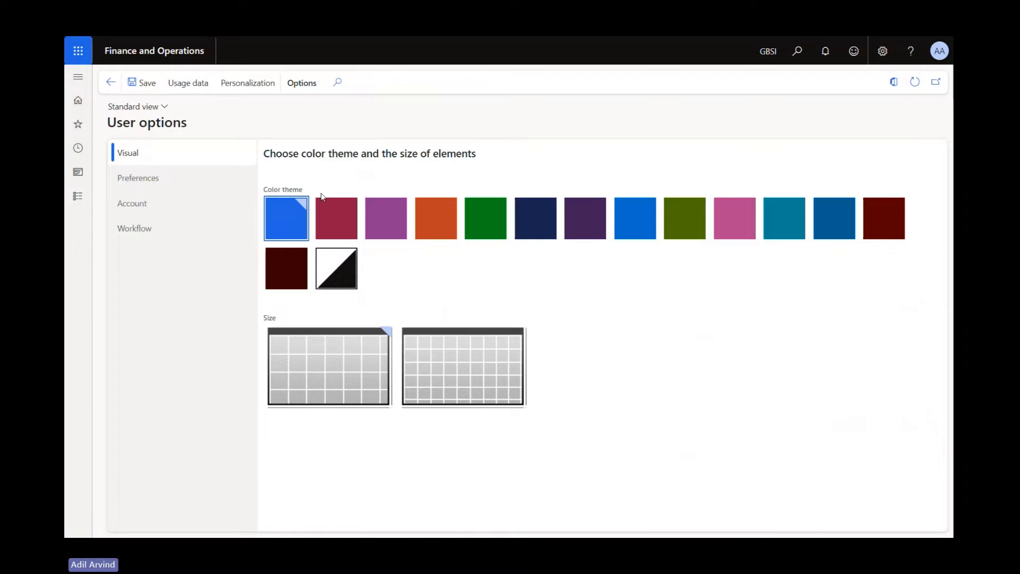
left_click(109, 83)
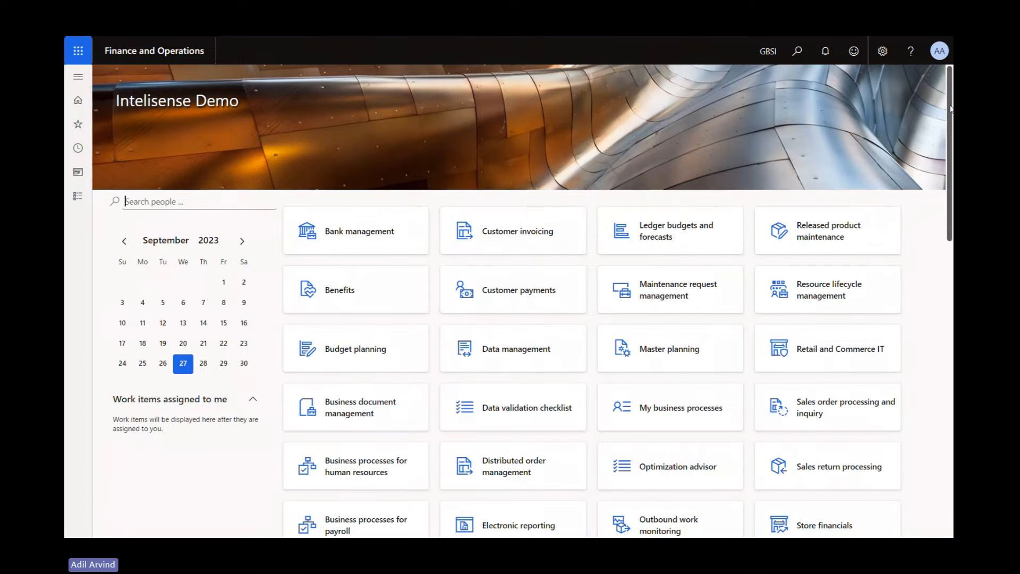
Open the list of all sales orders in the Sales and marketing module
left_click(74, 197)
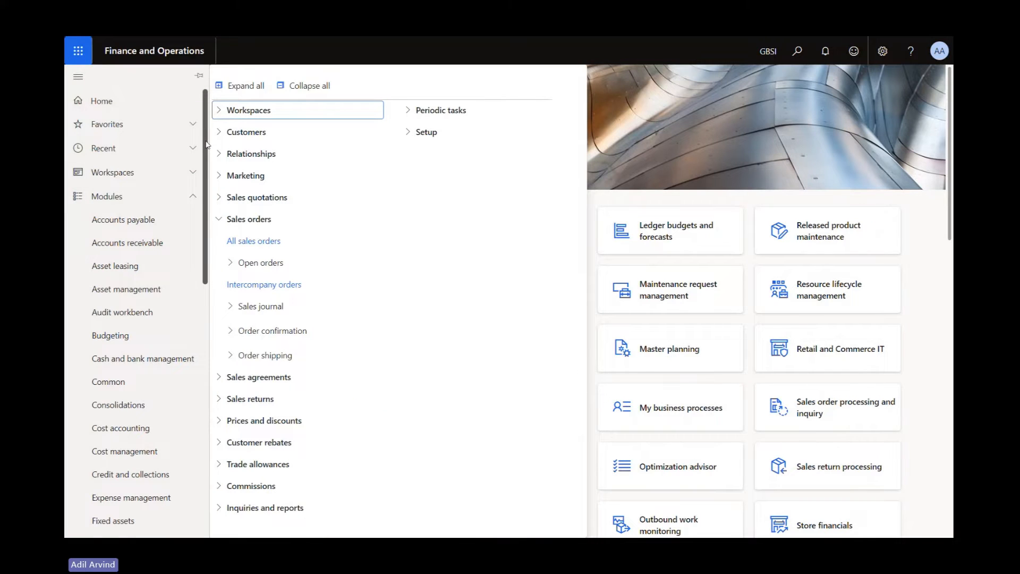
left_click_drag(206, 143, 196, 368)
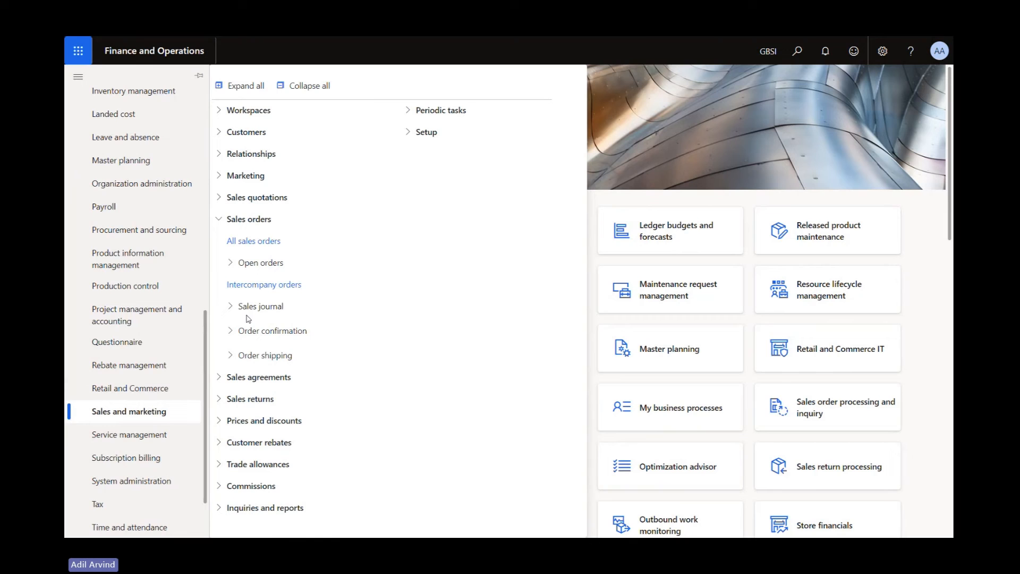
left_click(271, 242)
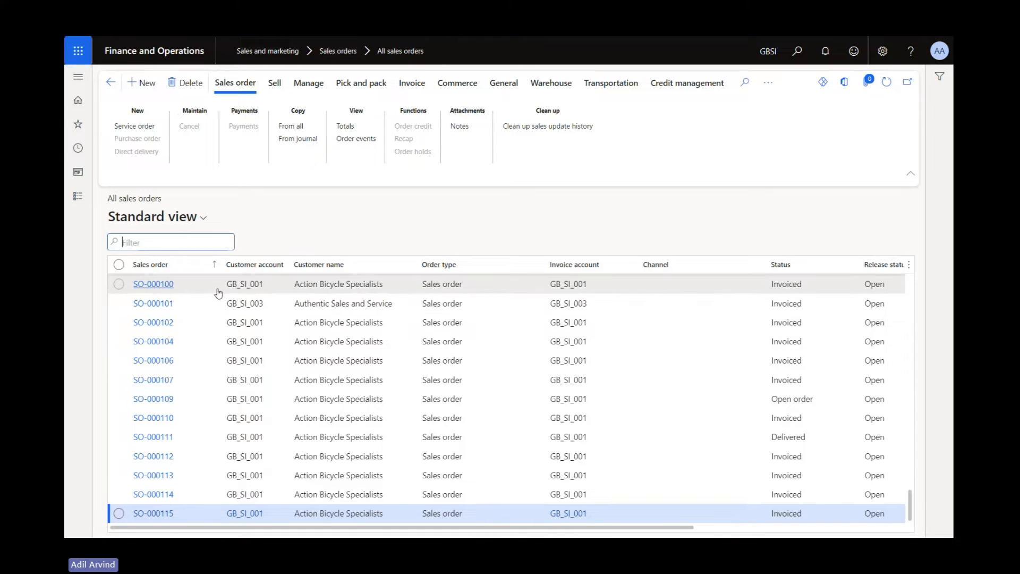
Examine the options available on a sales order row and the choices for opening or exporting the orders in Excel
right_click(268, 306)
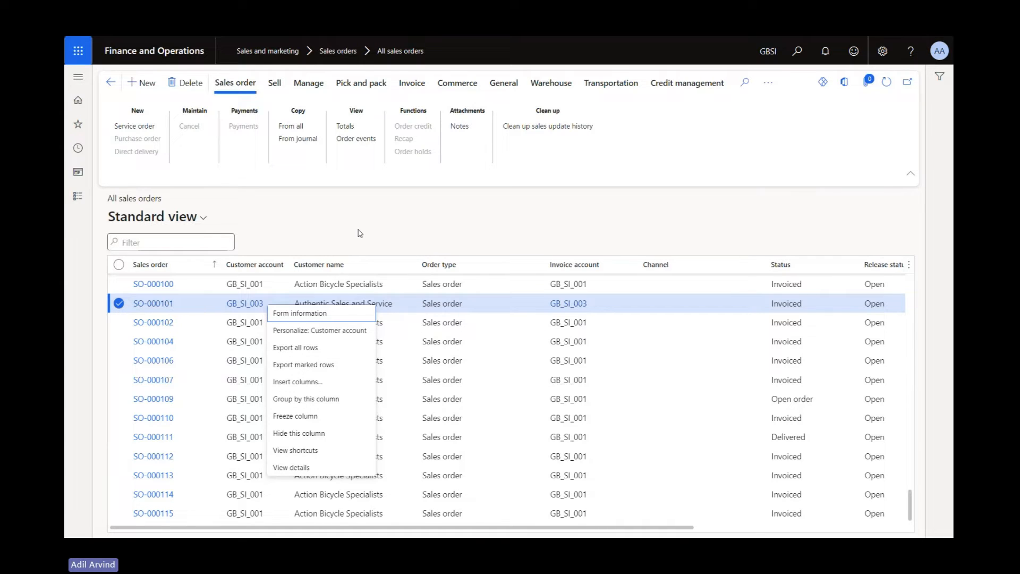
key("Escape")
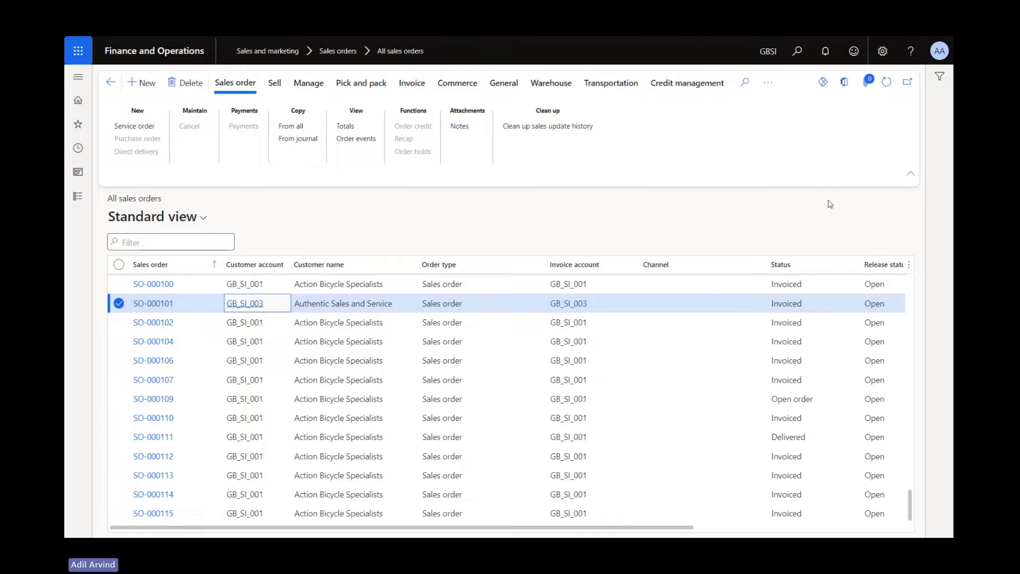
left_click(846, 89)
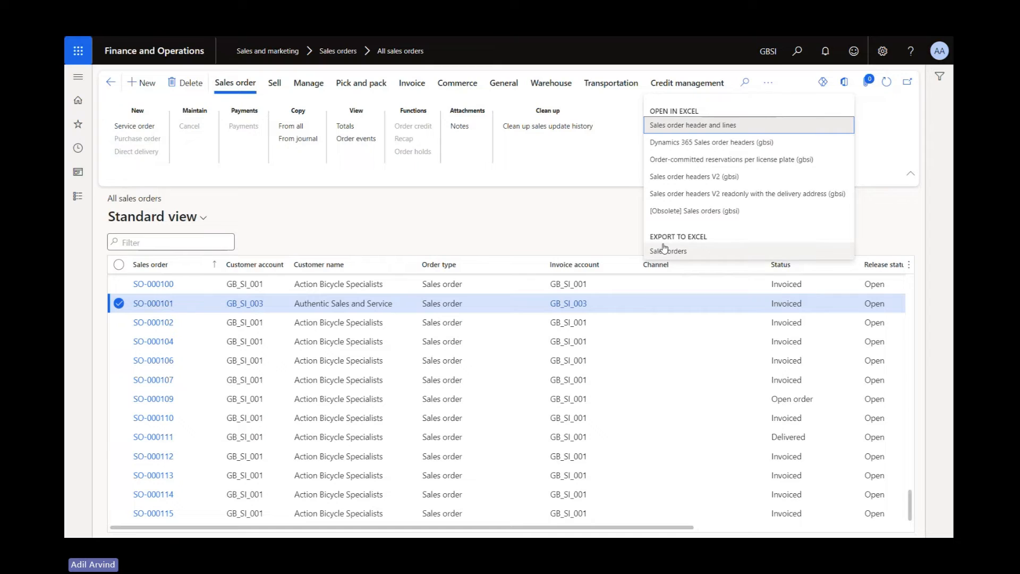
left_click(583, 227)
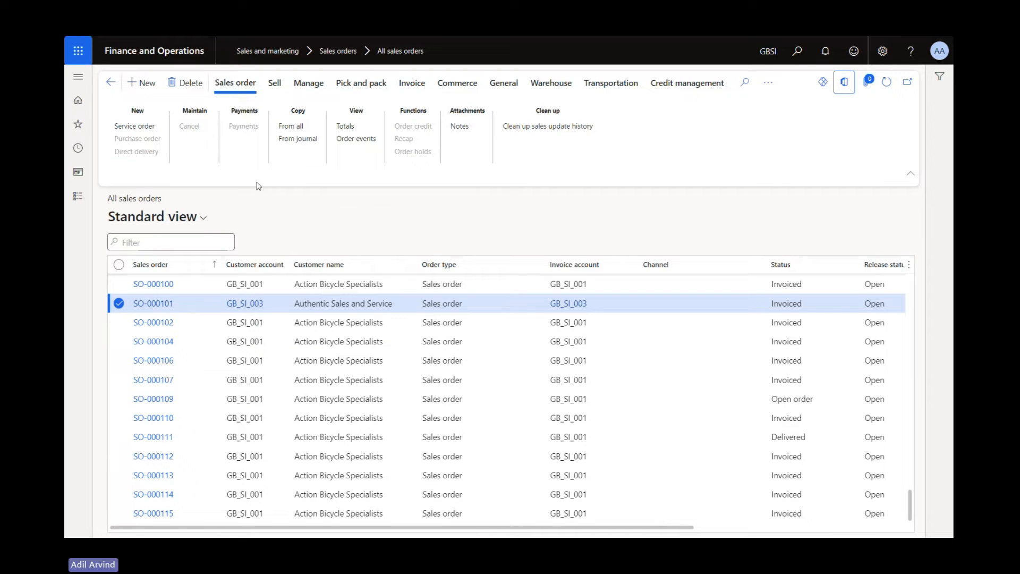
Create a new sales order for the customer Action Bicycle Specialists
left_click(148, 83)
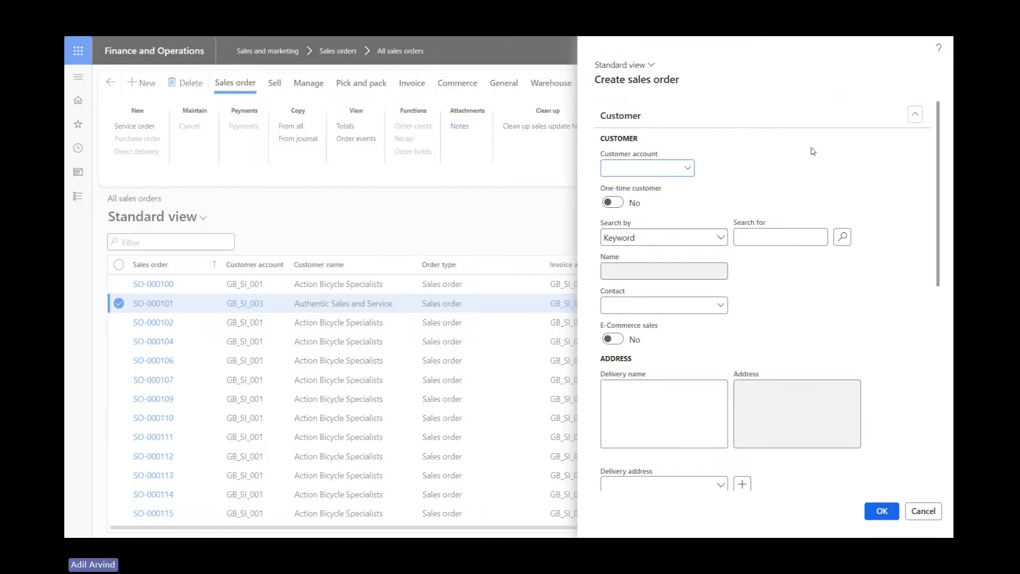
left_click(689, 169)
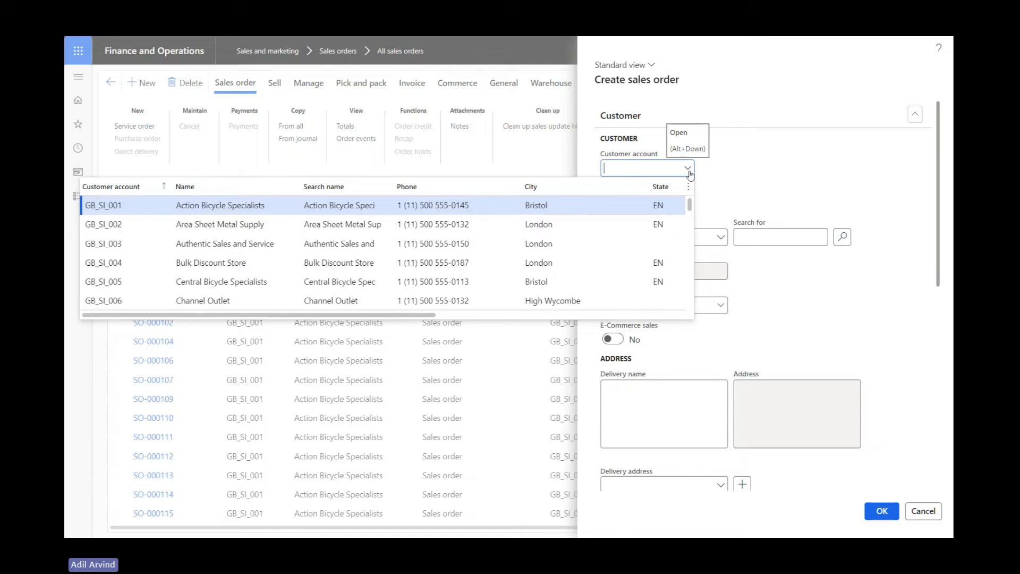
left_click(580, 209)
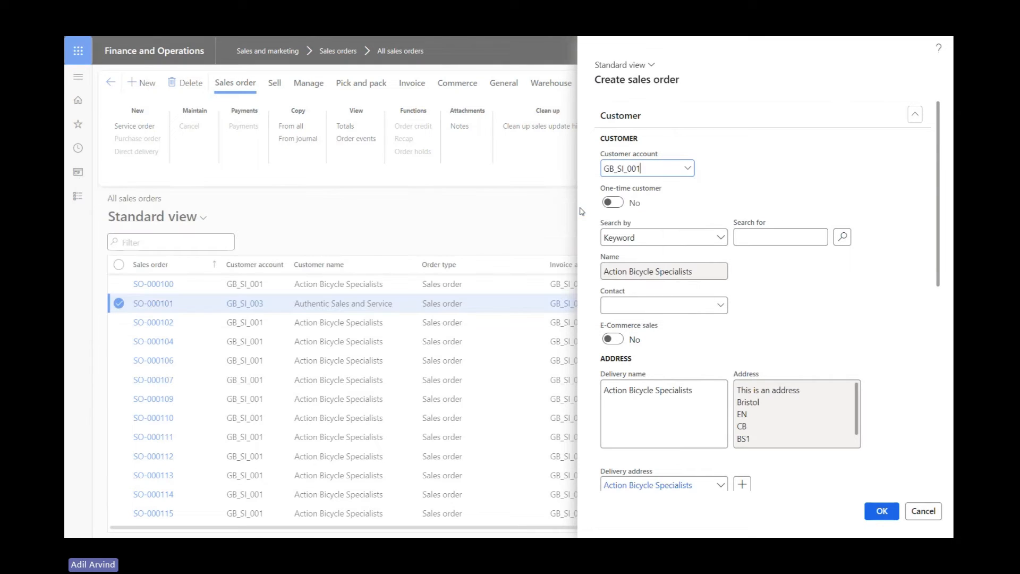
left_click(937, 168)
left_click_drag(937, 168, 953, 381)
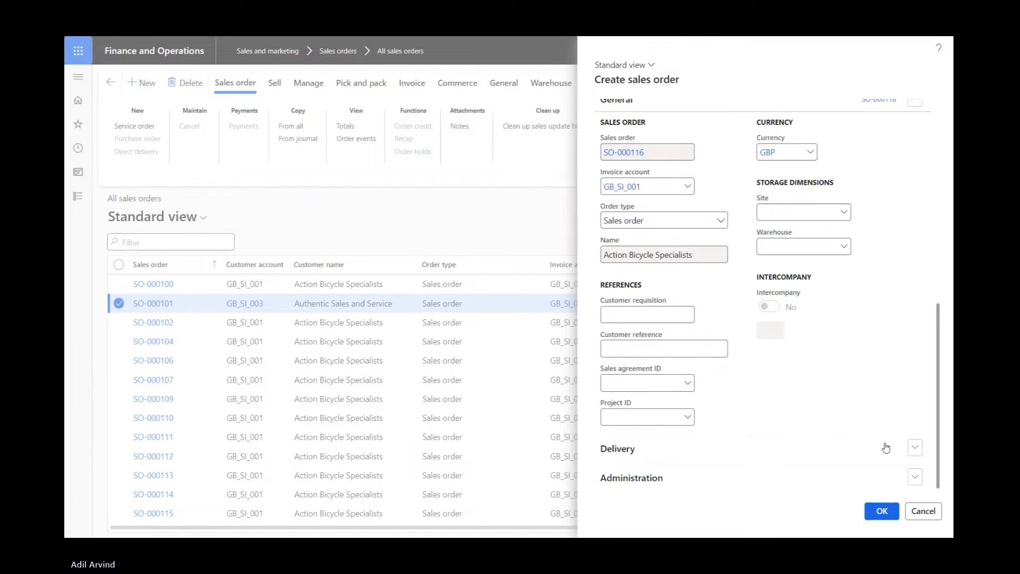
left_click(883, 511)
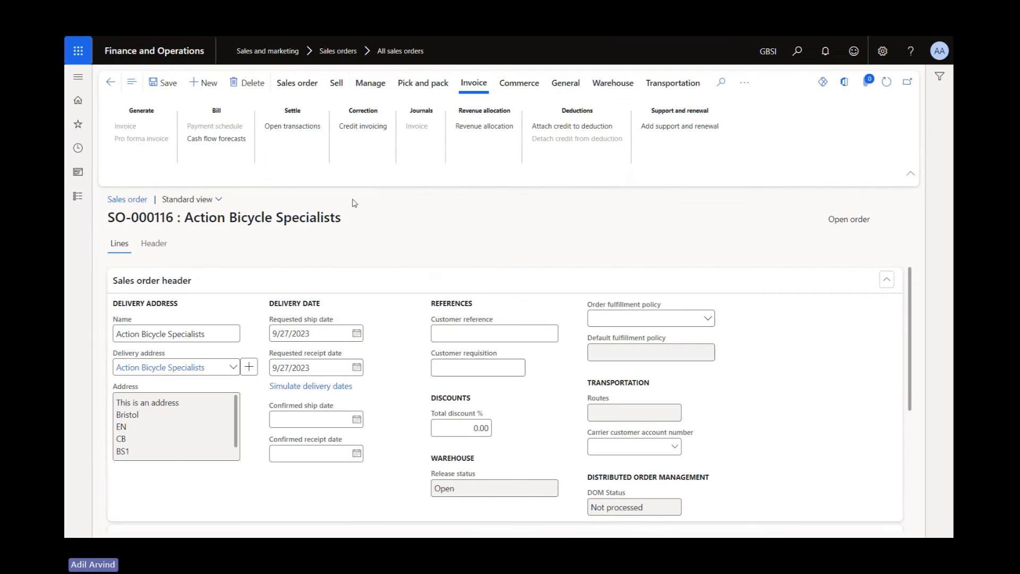
Enter the Bicycle item 000002 from the all-items list on the first sales order line
left_click_drag(176, 220, 108, 218)
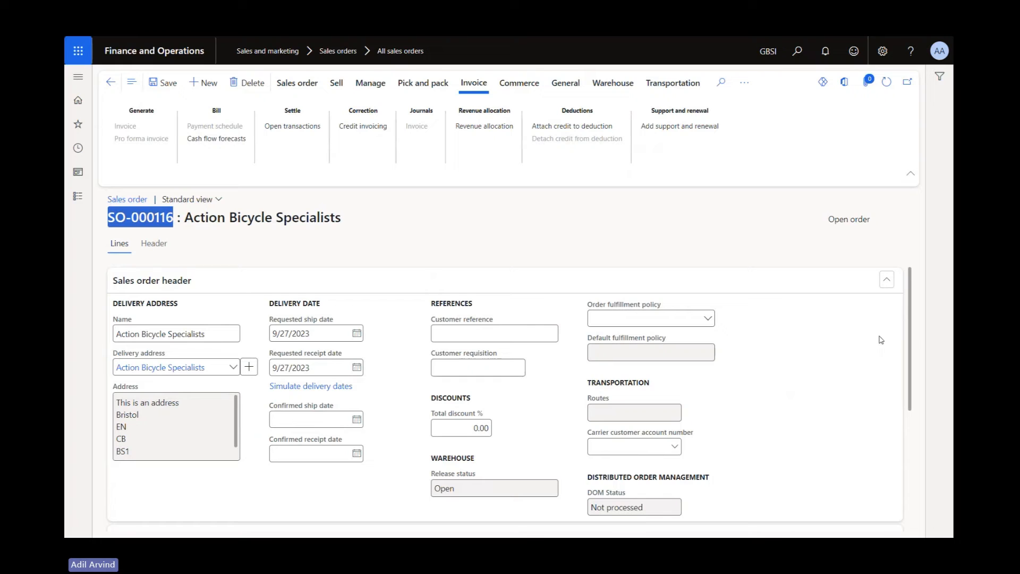
left_click_drag(912, 327, 928, 423)
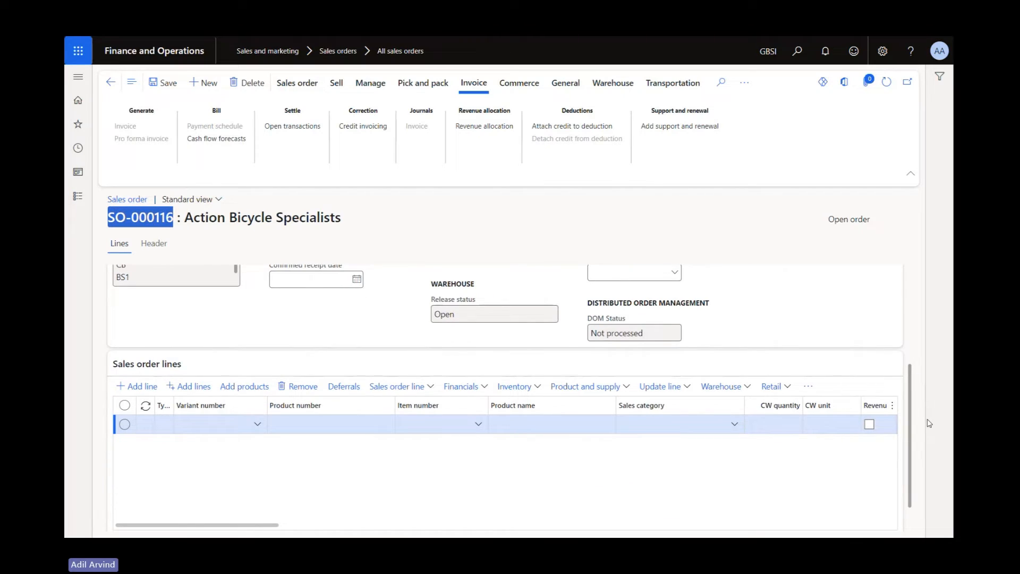
left_click(476, 425)
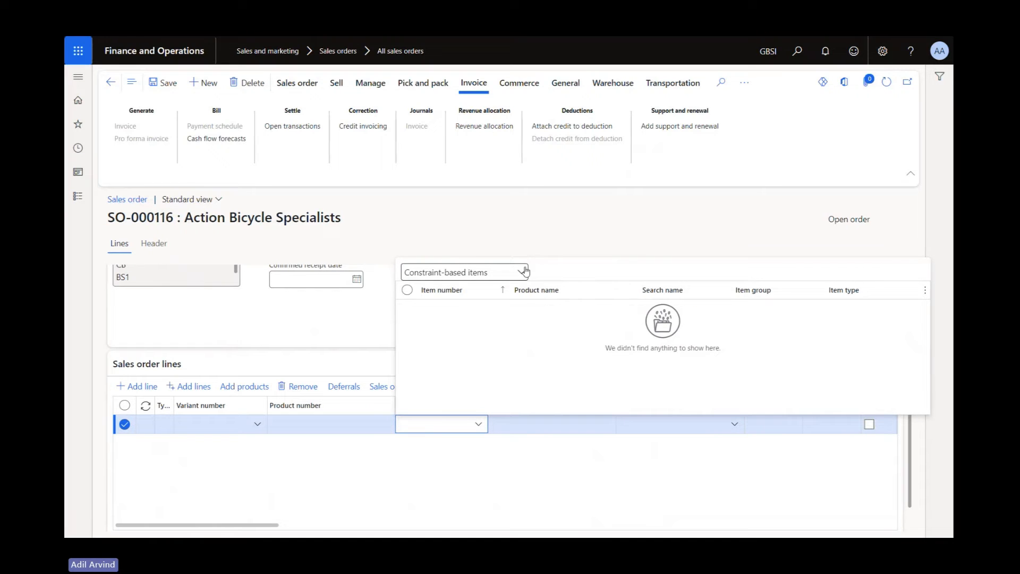
left_click(525, 272)
left_click(454, 311)
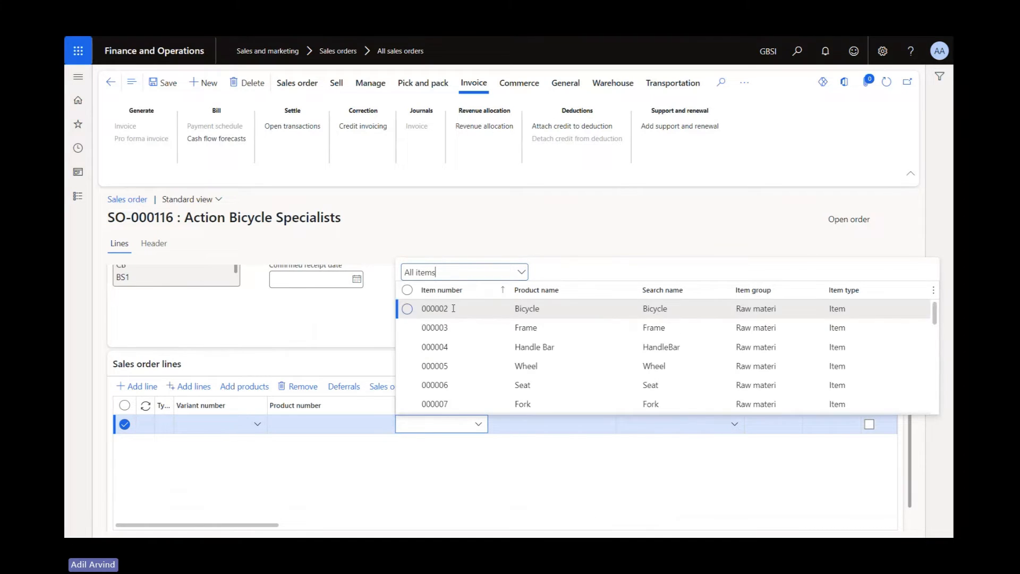
left_click(550, 314)
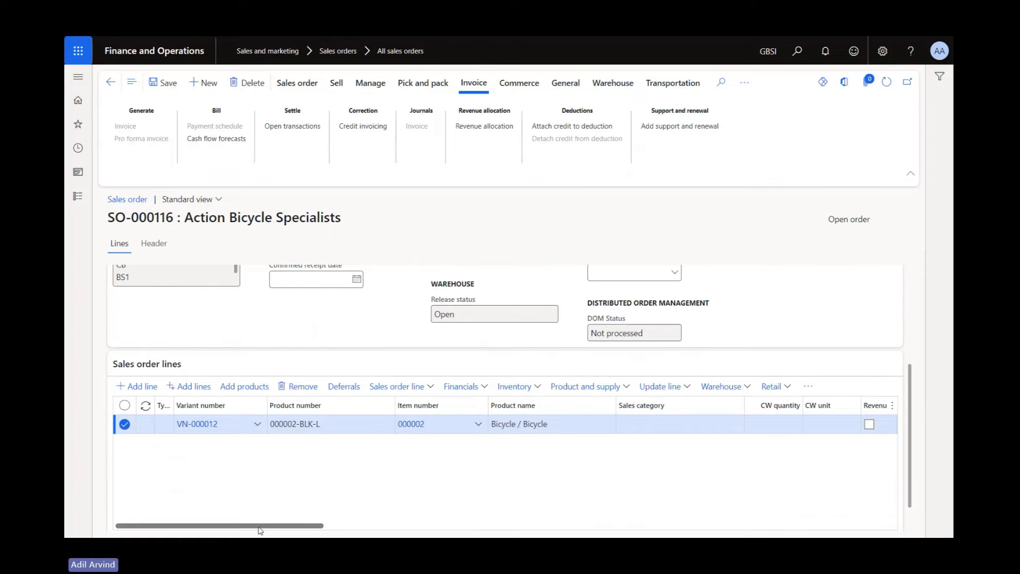
Set the Bicycle line's quantity to 10 and review its delivery type choices, keeping Stock
left_click_drag(259, 527, 349, 533)
left_click_drag(348, 529, 406, 529)
left_click(523, 426)
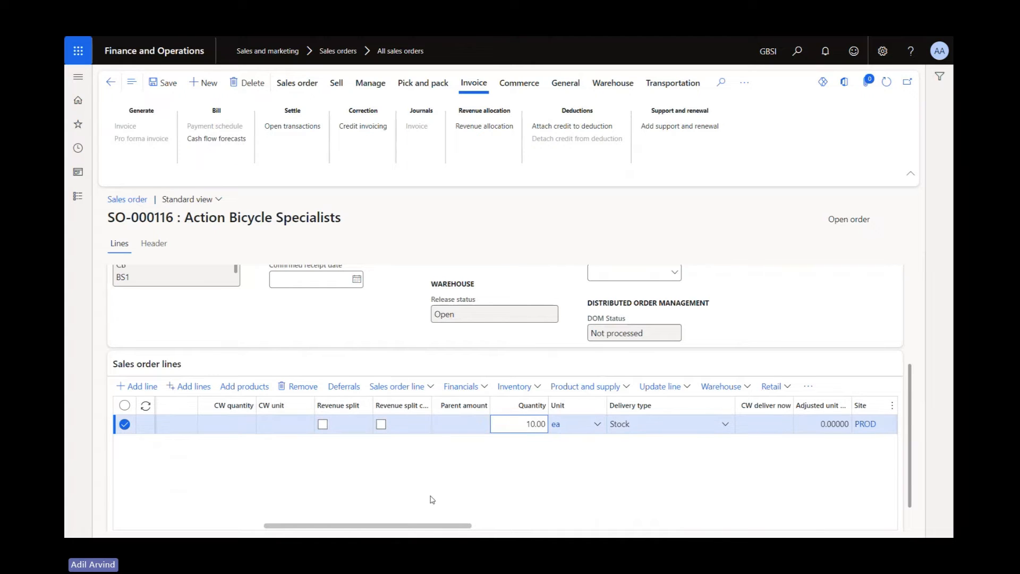
left_click_drag(429, 527, 491, 527)
left_click(500, 425)
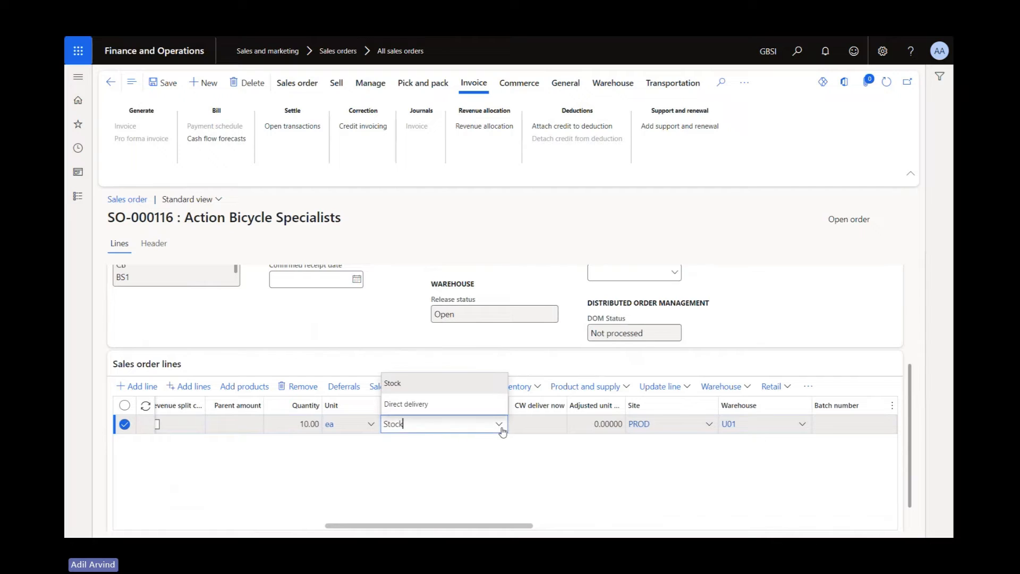
left_click(478, 455)
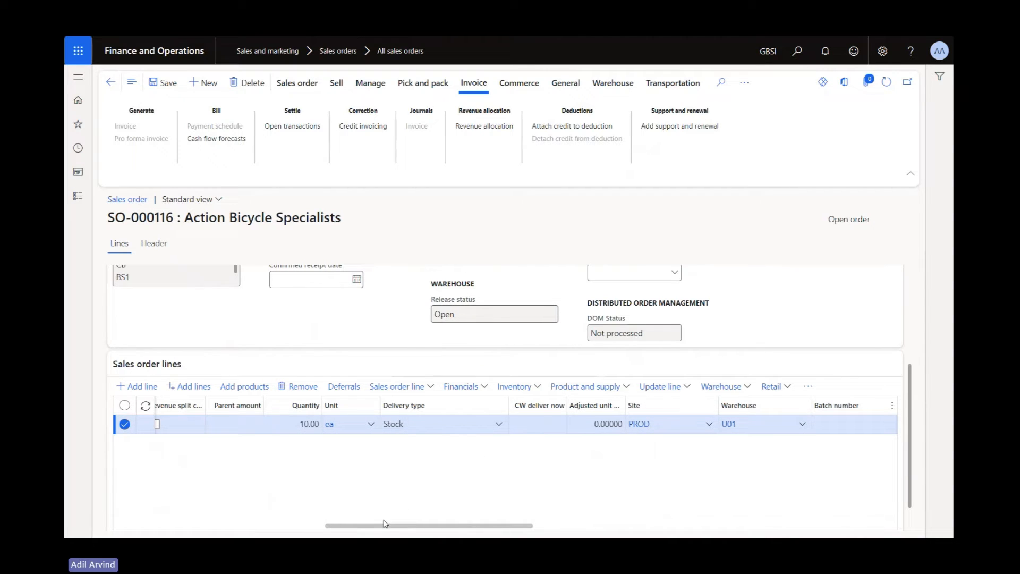
Set the Bicycle line's location to A1 in warehouse U01
left_click_drag(375, 532, 437, 531)
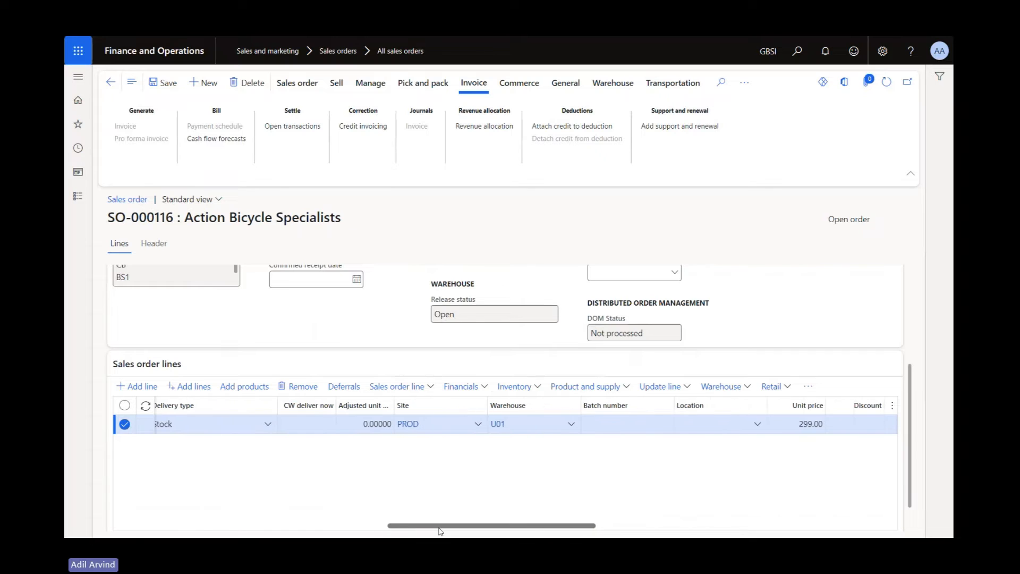
left_click(749, 429)
left_click(757, 425)
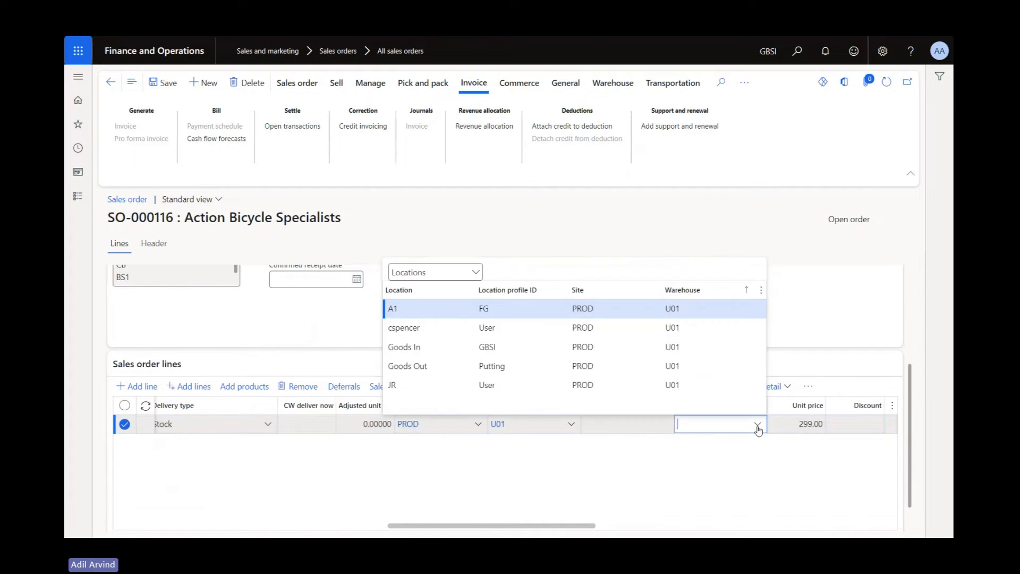
left_click(572, 310)
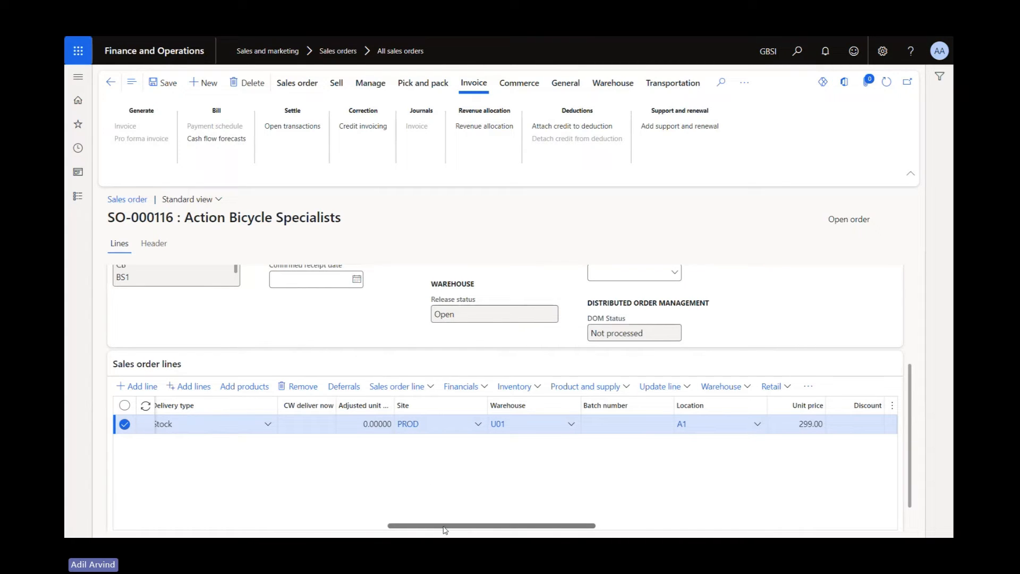
Save the sales order and dismiss the notification
left_click_drag(446, 529, 144, 529)
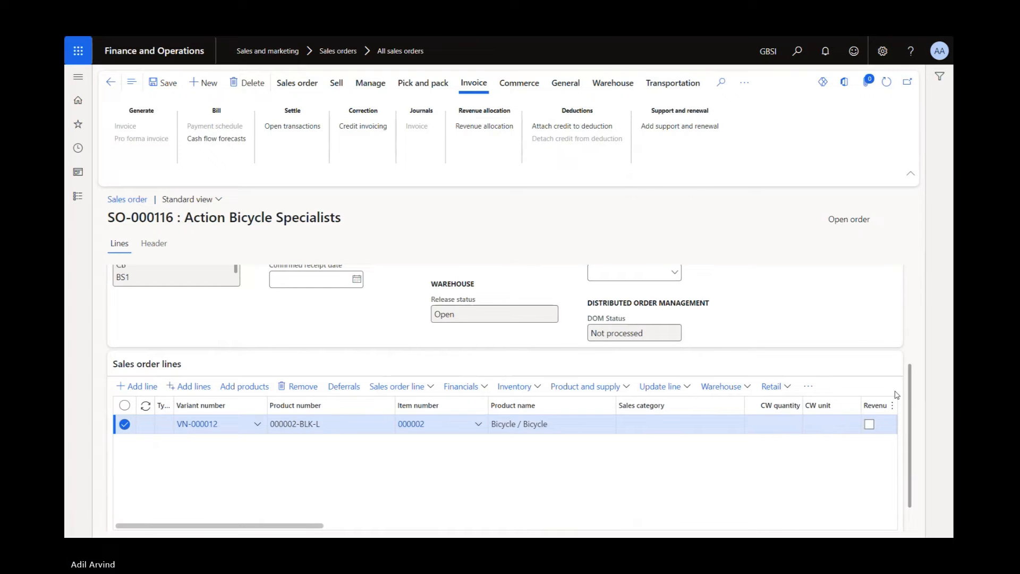
left_click_drag(910, 411, 905, 301)
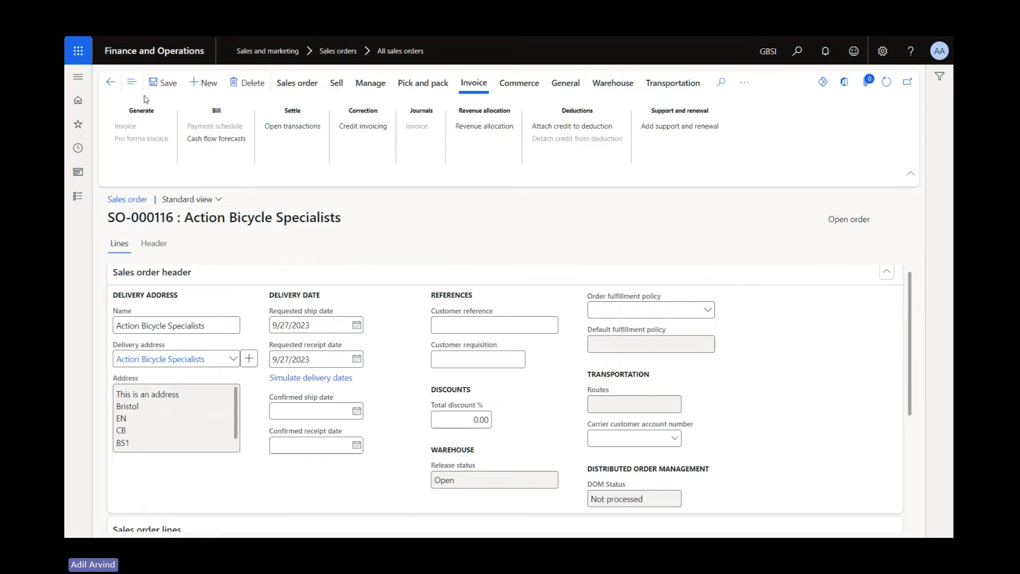
left_click(165, 85)
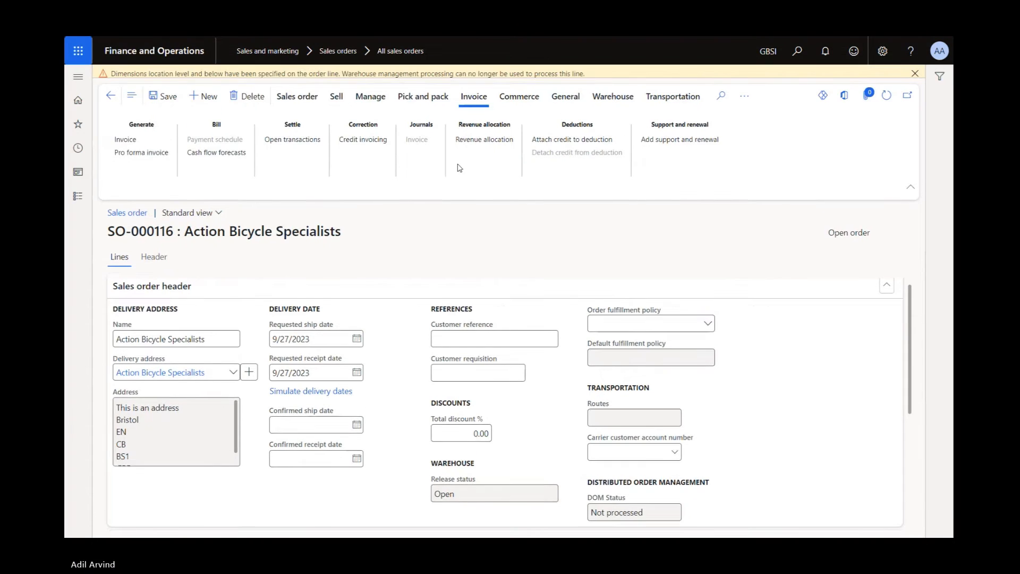
left_click(915, 73)
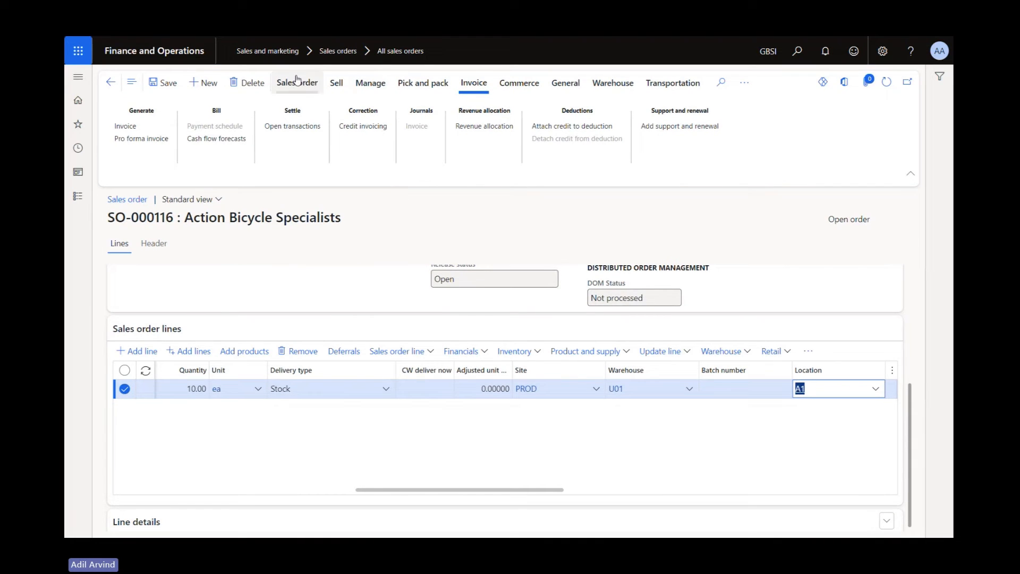
Confirm the sales order for the 10 bicycles, posting the confirmation and printing it to screen only
left_click(339, 82)
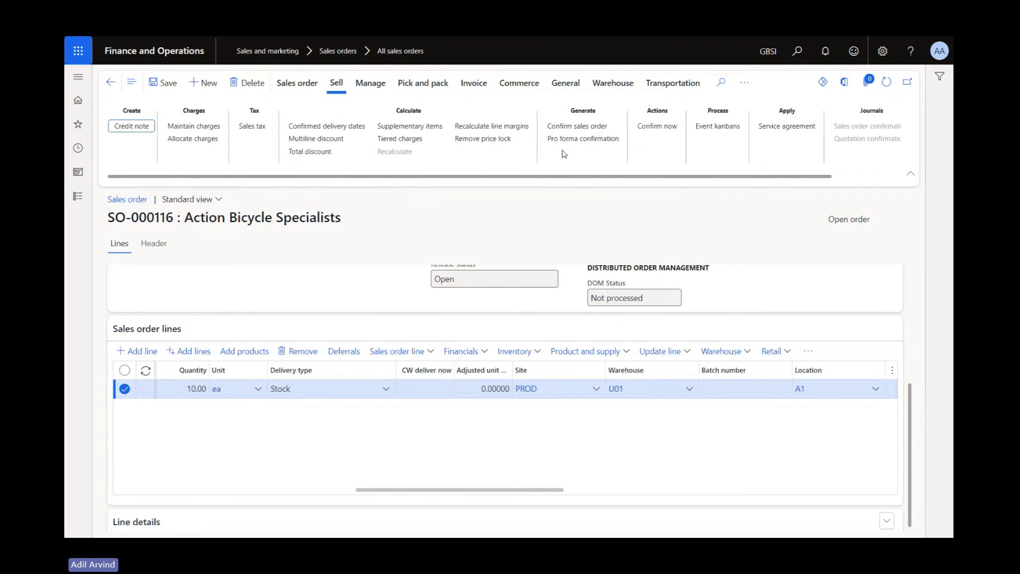
left_click(588, 131)
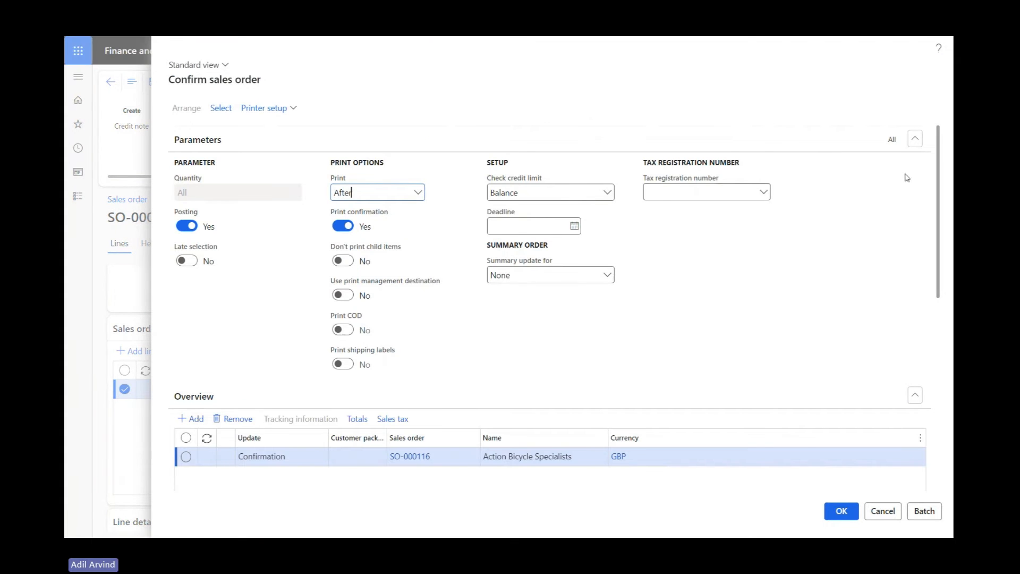
left_click_drag(936, 179, 923, 376)
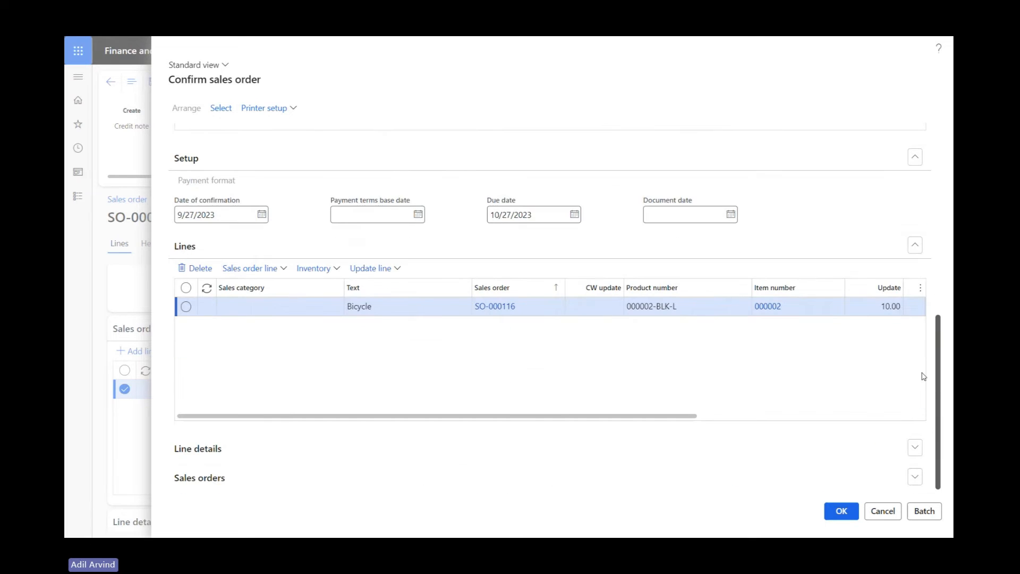
left_click_drag(558, 418, 527, 423)
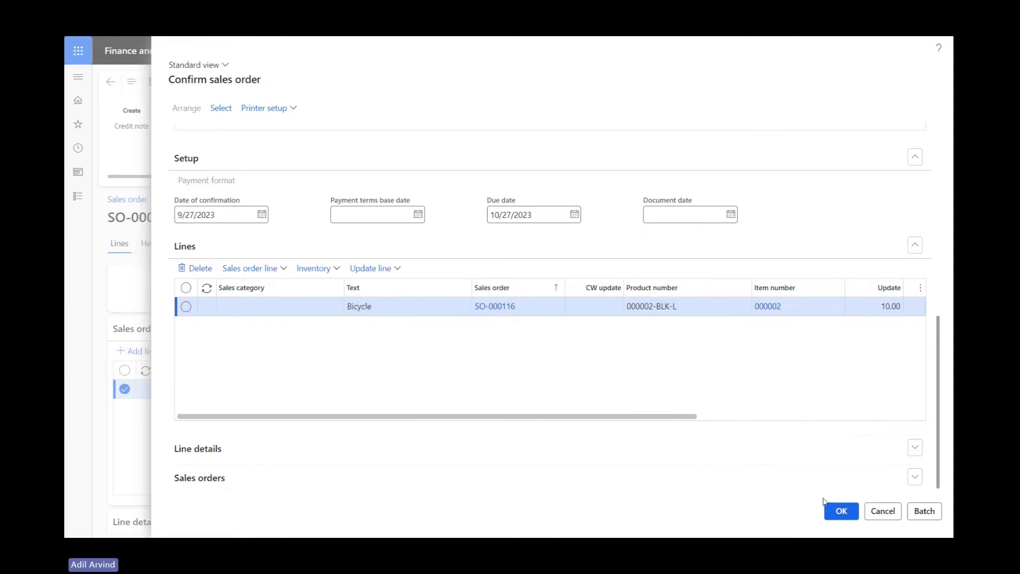
left_click(835, 515)
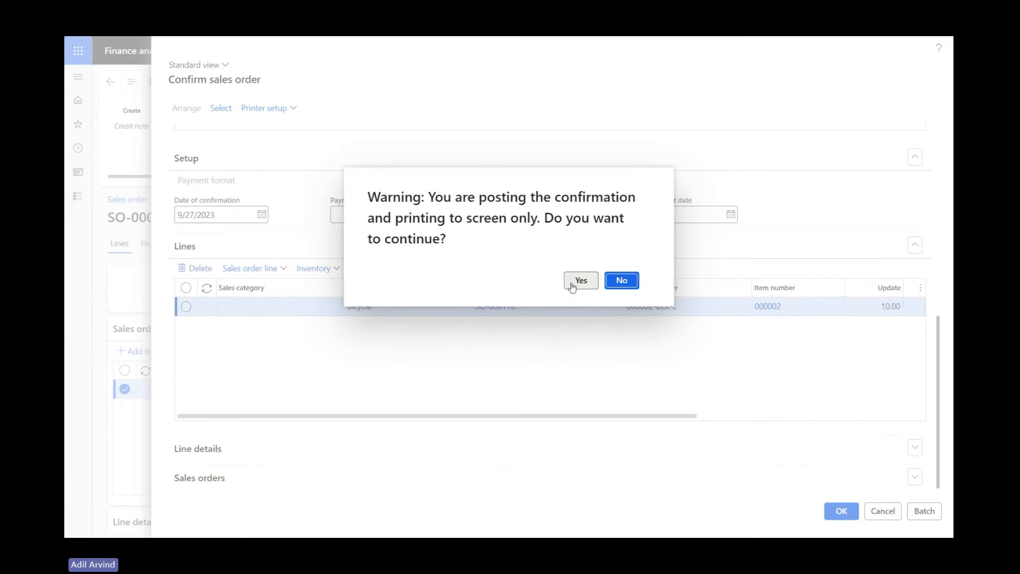
left_click(591, 281)
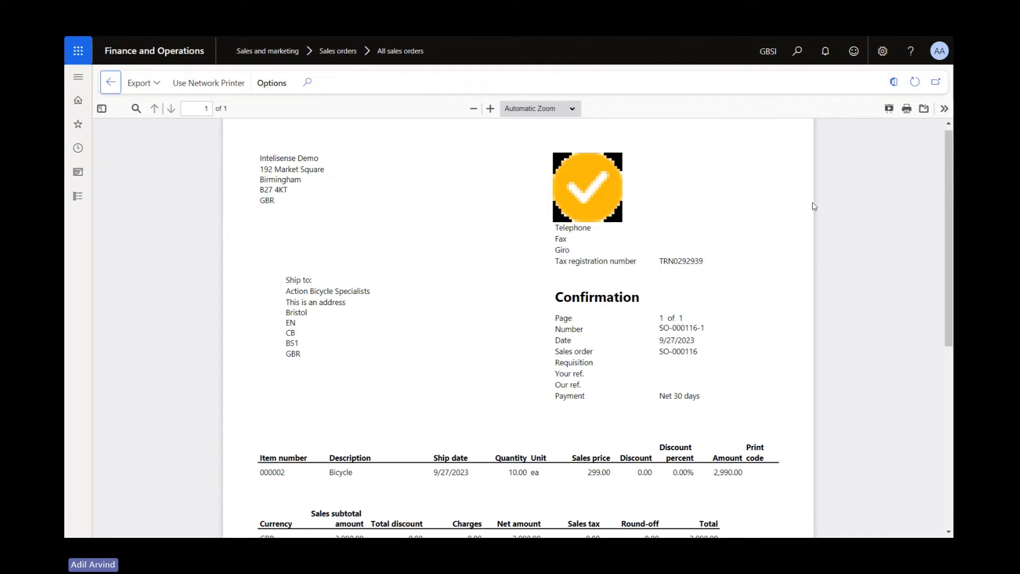
Review the printed order confirmation and its available export formats, and return to the sales order
left_click_drag(950, 168, 953, 108)
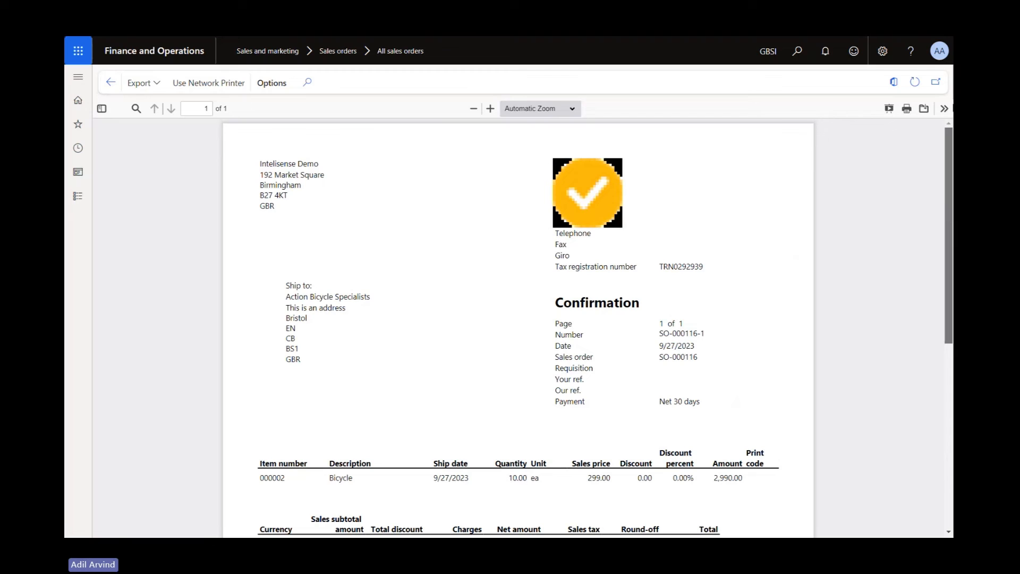
left_click(141, 87)
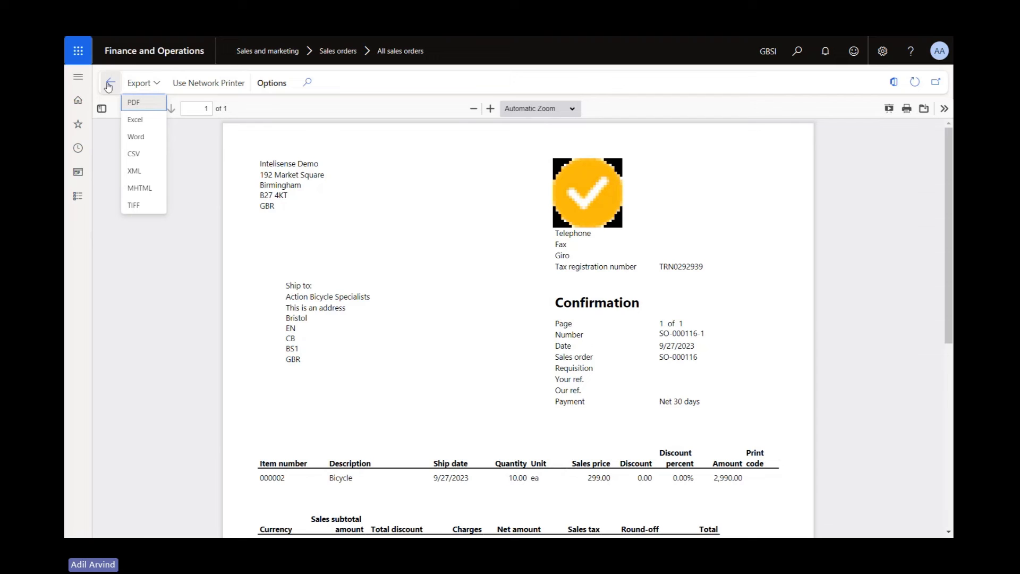
left_click(111, 127)
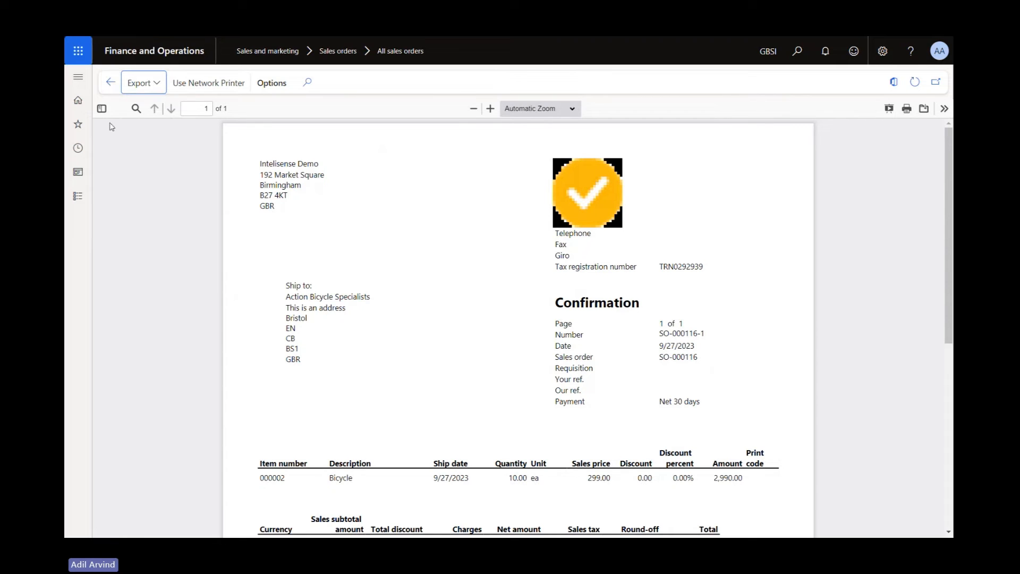
left_click(110, 82)
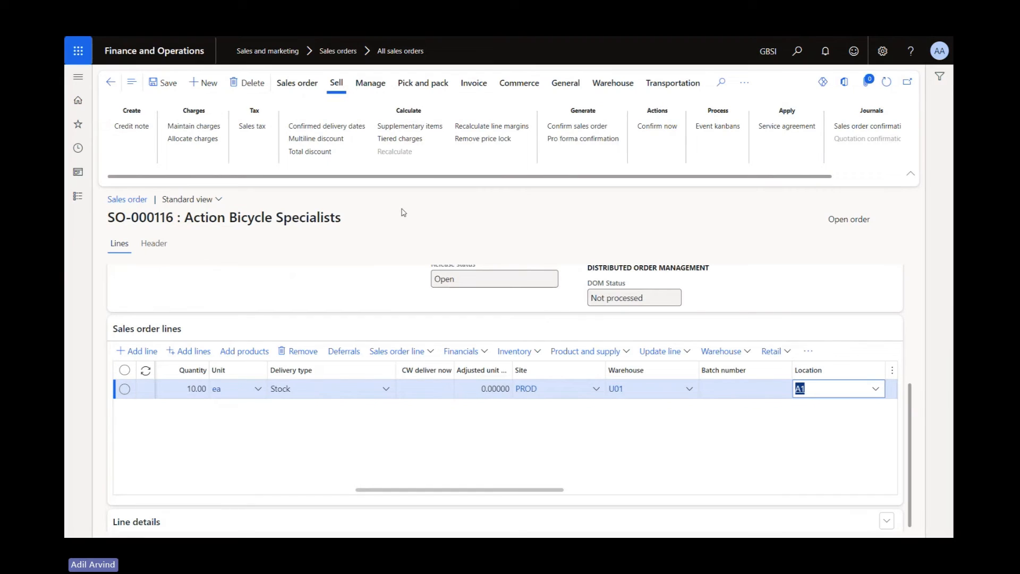
Generate and post the sales order's picking list for quantity All without printing it
left_click(911, 429)
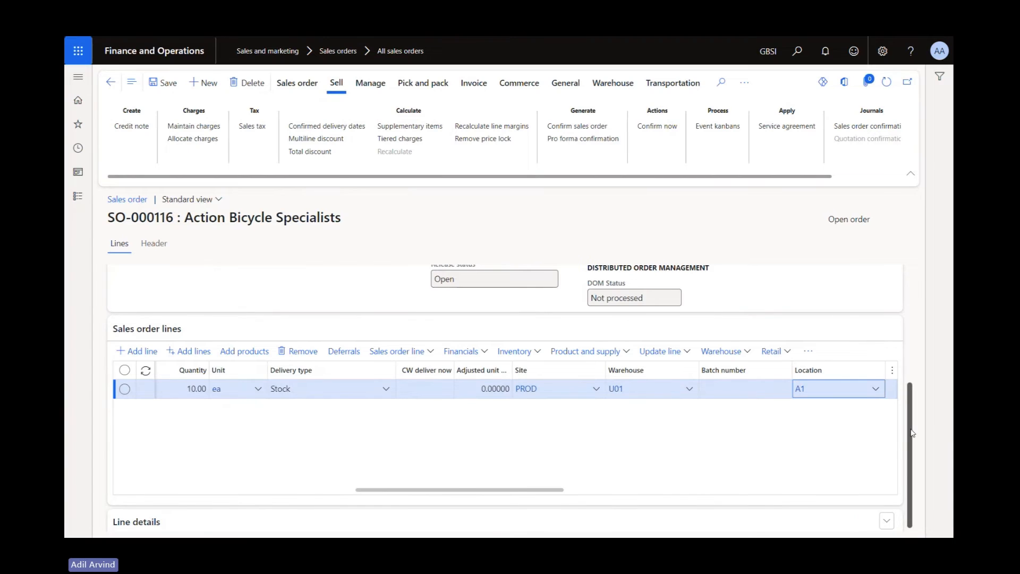
left_click_drag(912, 433, 912, 319)
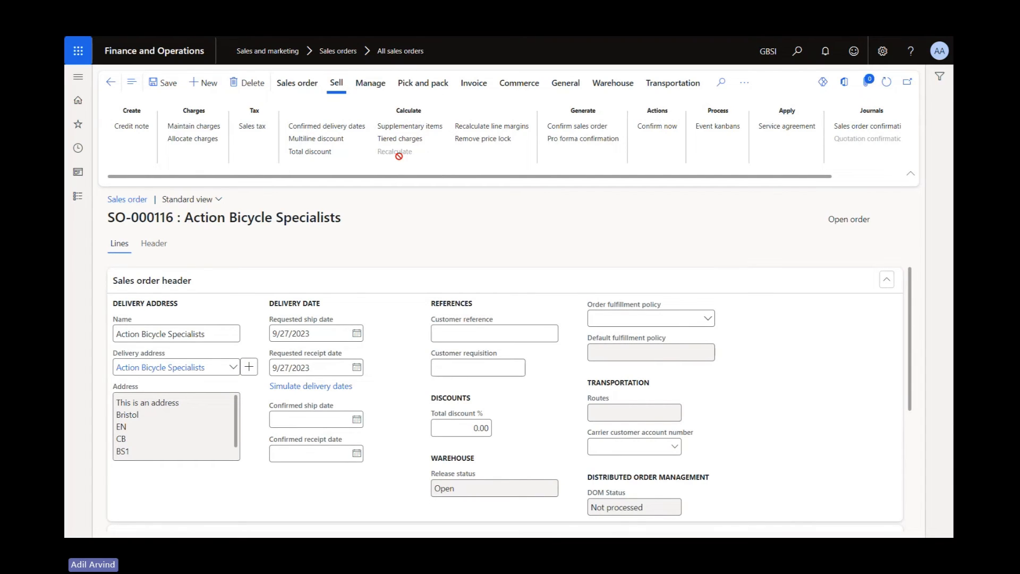
left_click(434, 95)
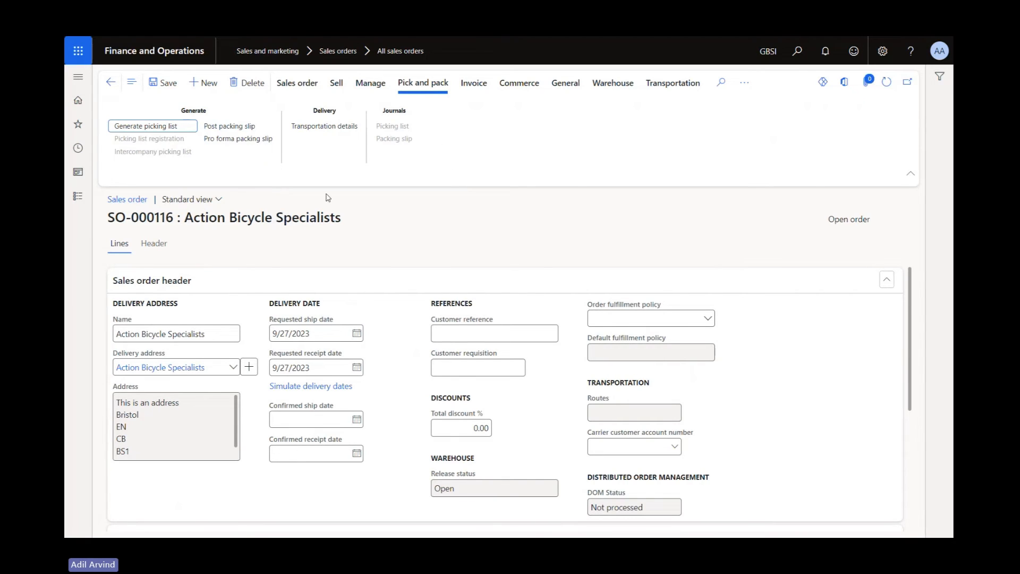
left_click(175, 128)
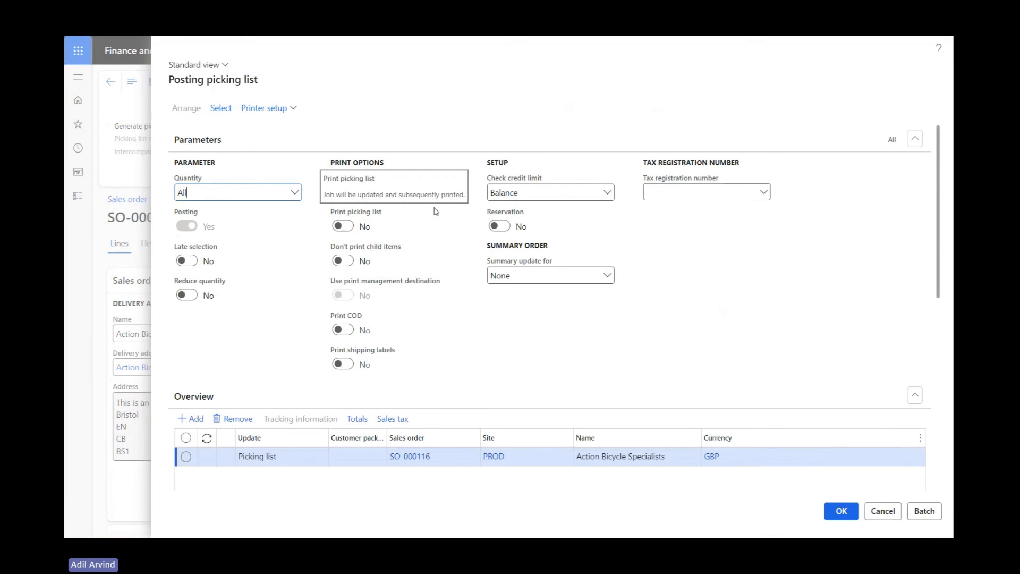
left_click_drag(938, 195, 936, 367)
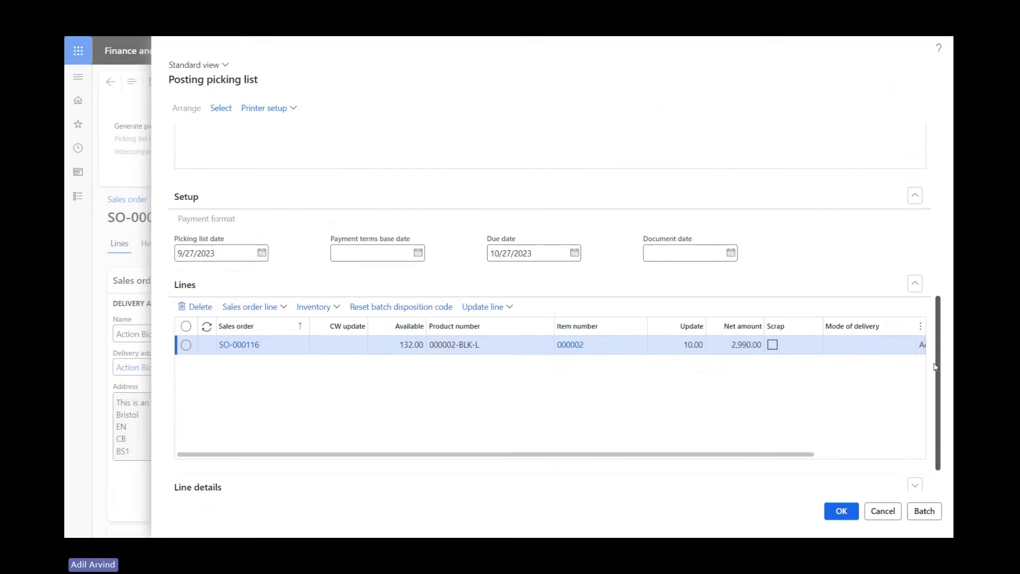
left_click_drag(712, 455, 526, 441)
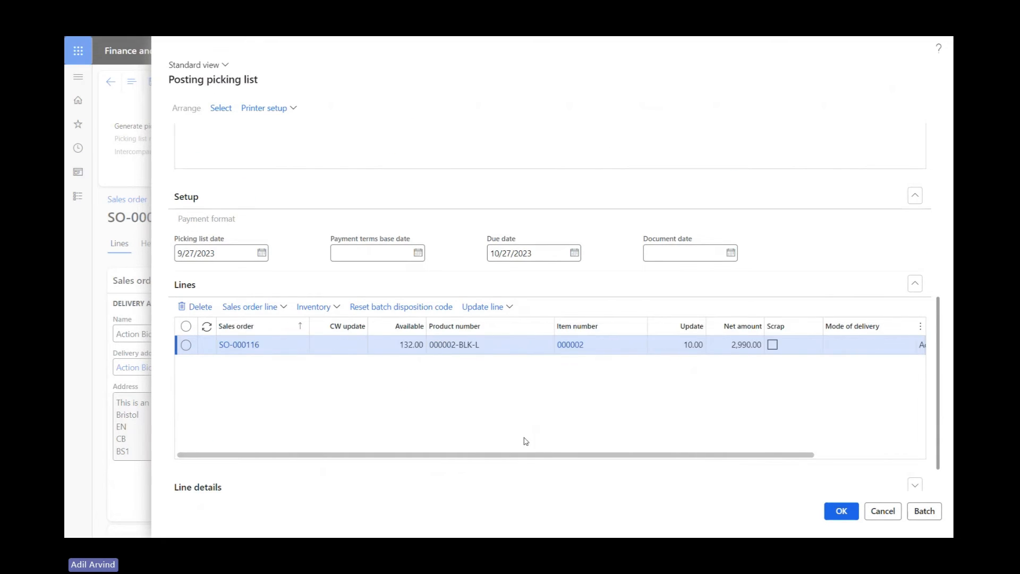
left_click(850, 518)
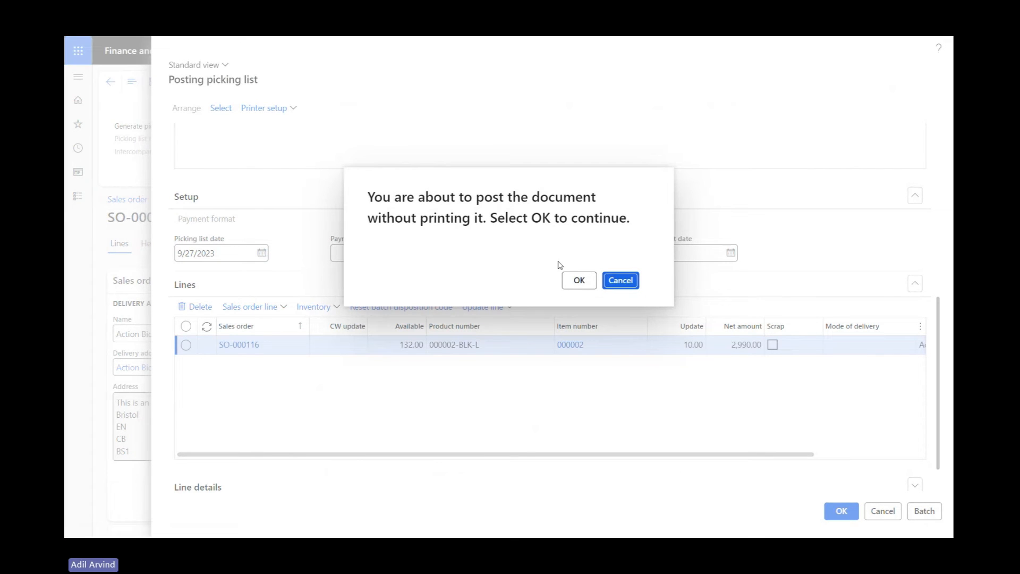
left_click(579, 282)
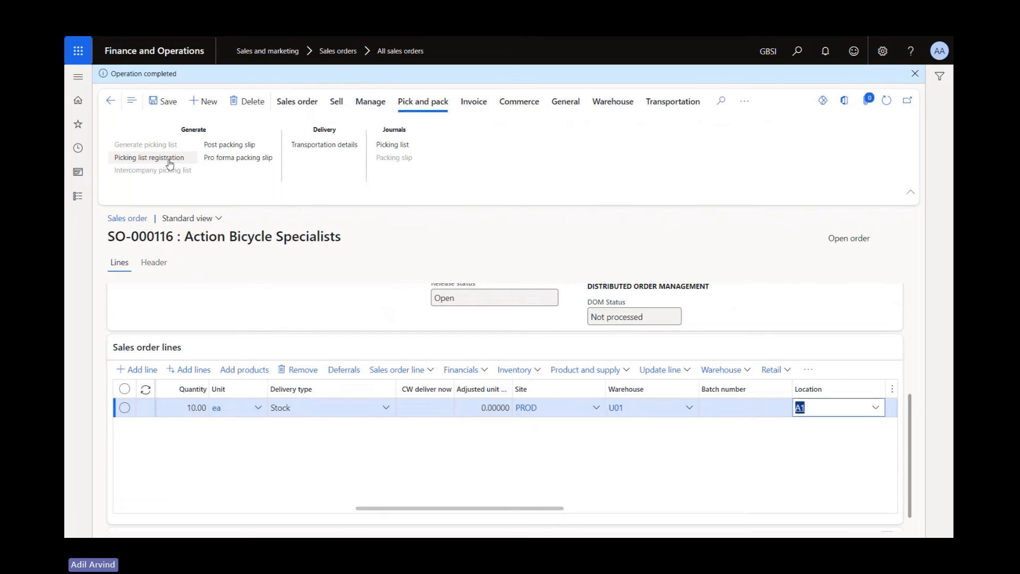
Register the picking list by updating all its lines, and return to the sales order
left_click(169, 159)
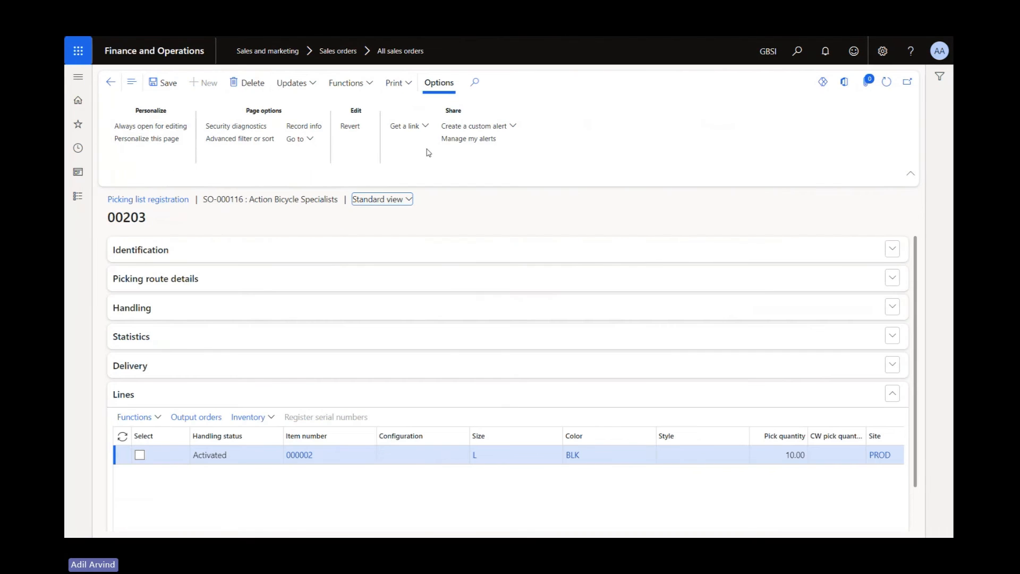
mouse_move(916, 253)
left_mouse_down()
mouse_move(918, 296)
mouse_move(921, 242)
left_mouse_up()
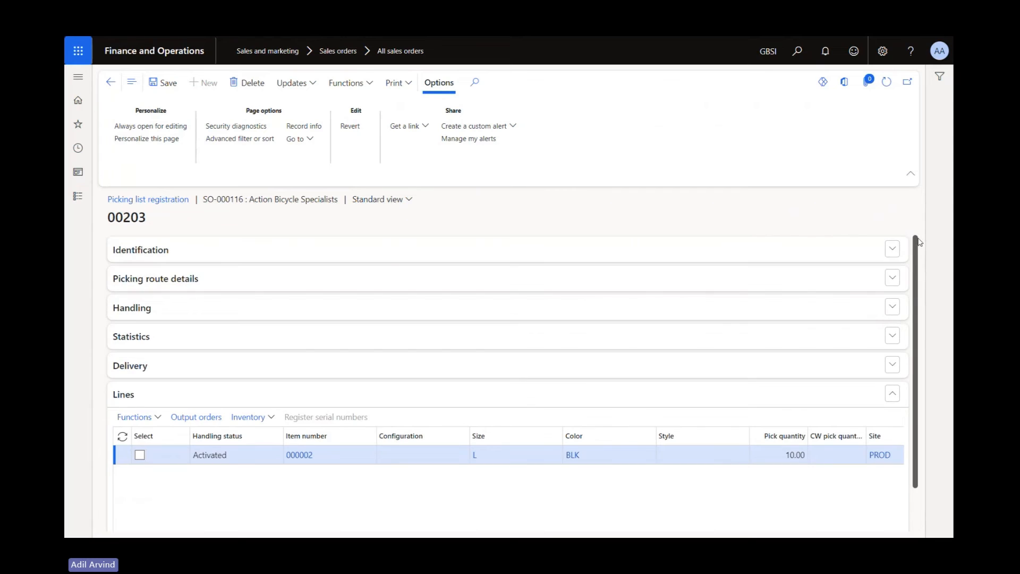
left_click(305, 89)
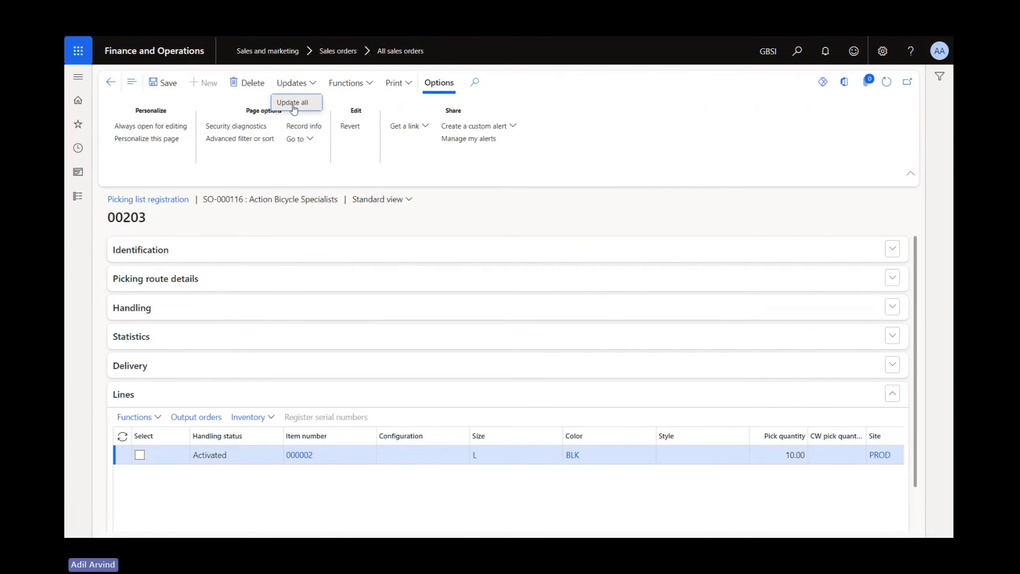
left_click(294, 104)
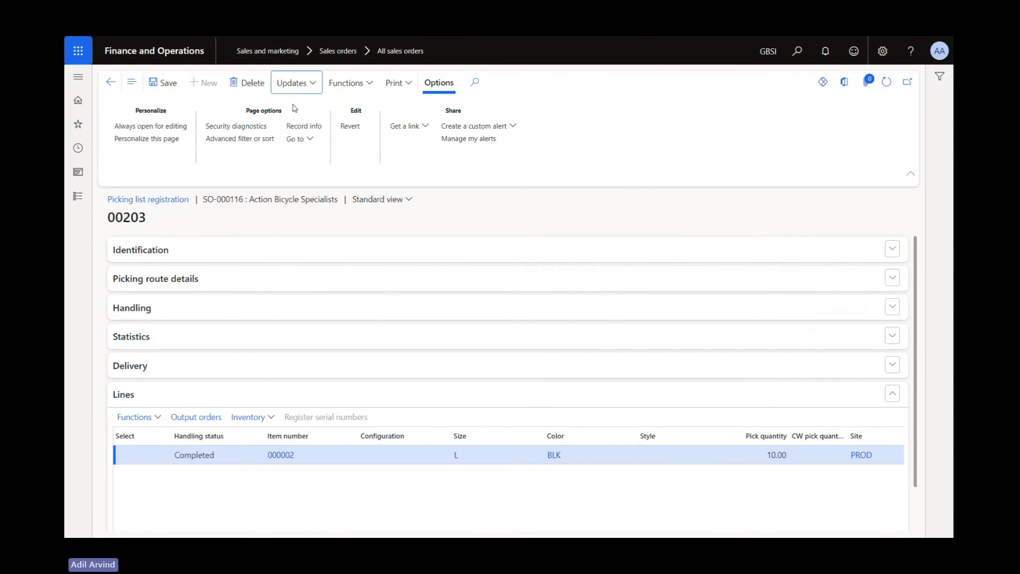
left_click(117, 91)
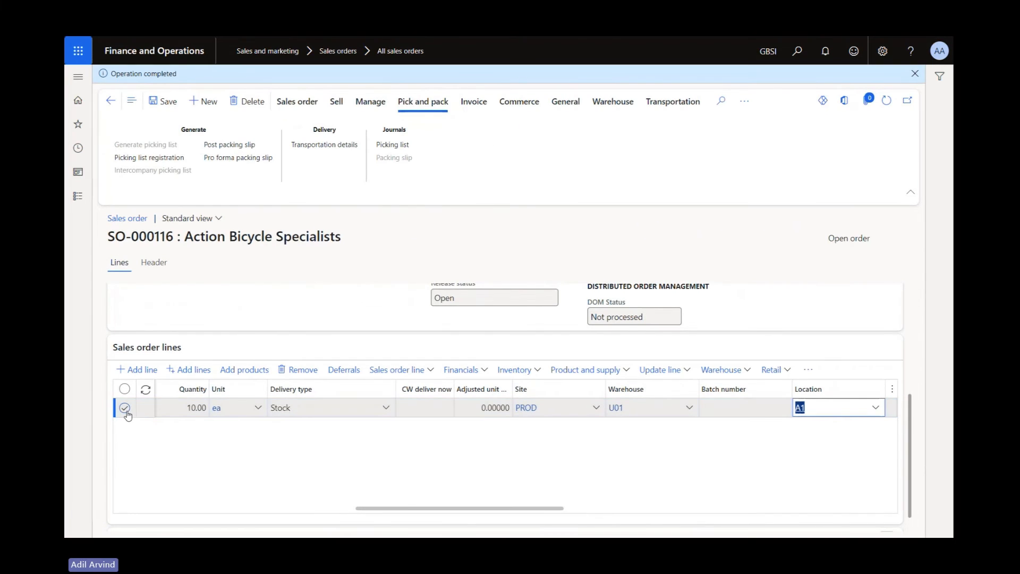
Check the issue status in the Bicycle line's inventory transactions and return to the sales order
left_click(126, 413)
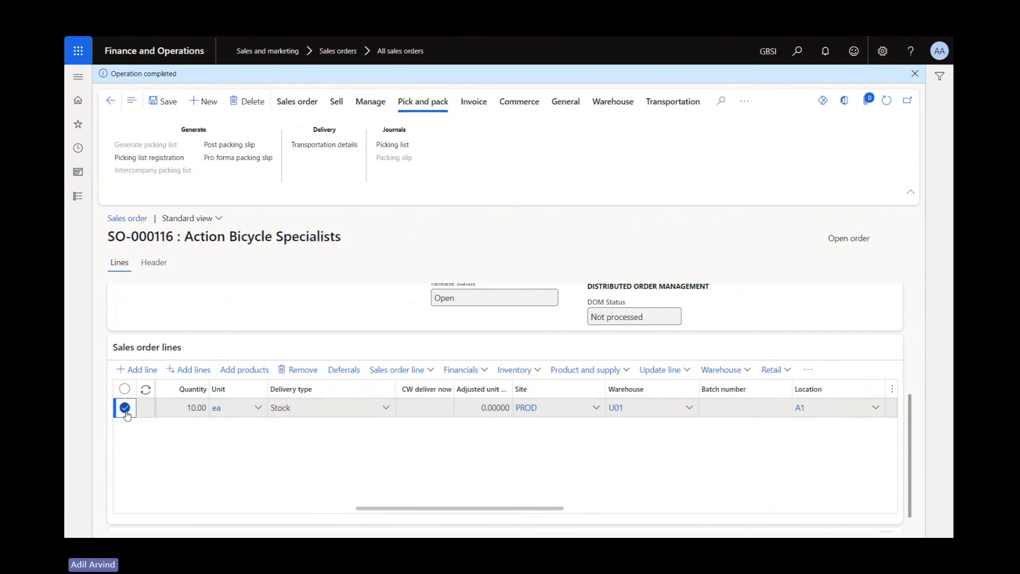
left_click(538, 374)
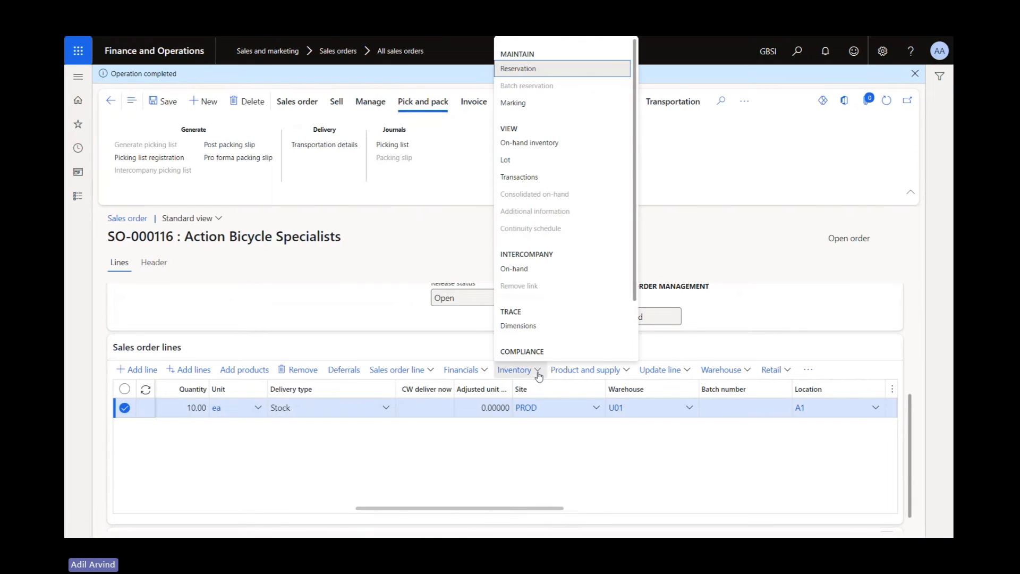
left_click(543, 177)
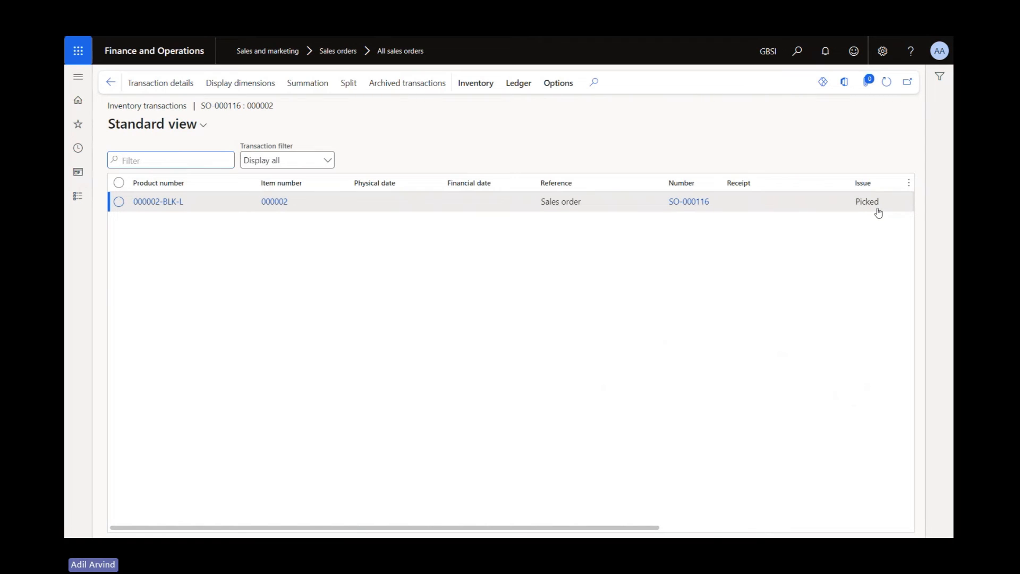
left_click(110, 83)
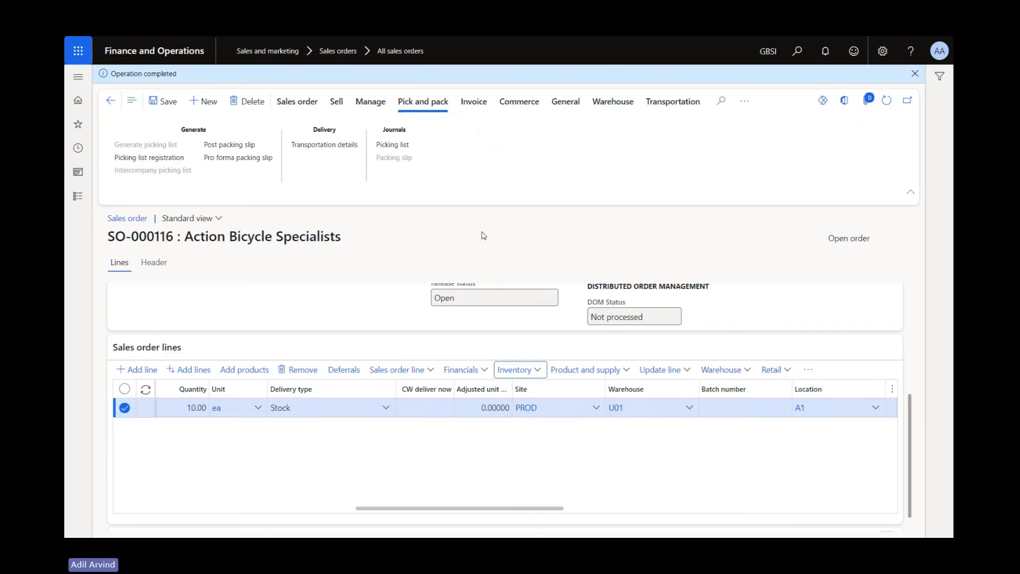
Post the sales order's packing slip for the Picked quantity without printing it
left_click(229, 146)
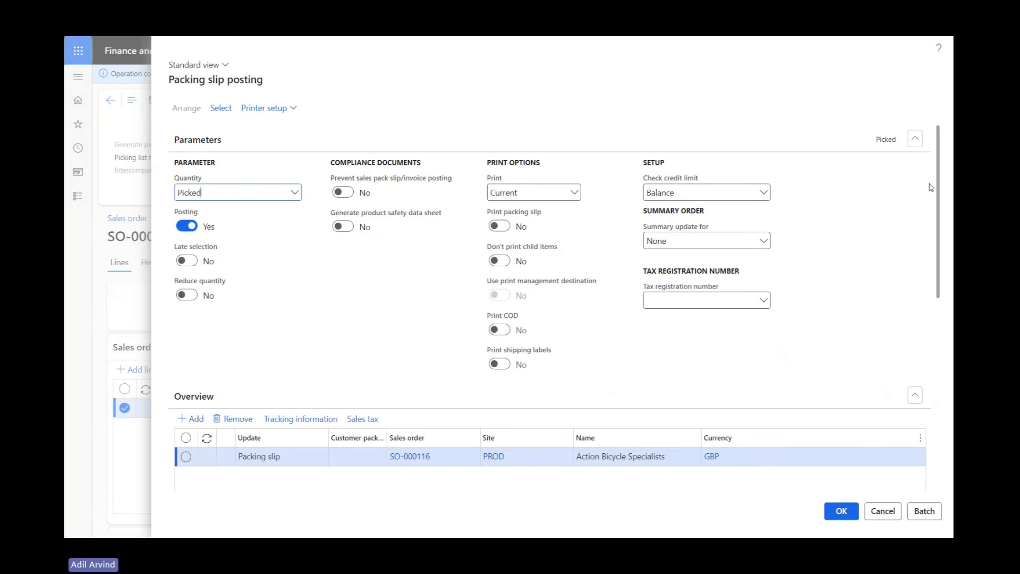
left_click_drag(936, 187, 950, 385)
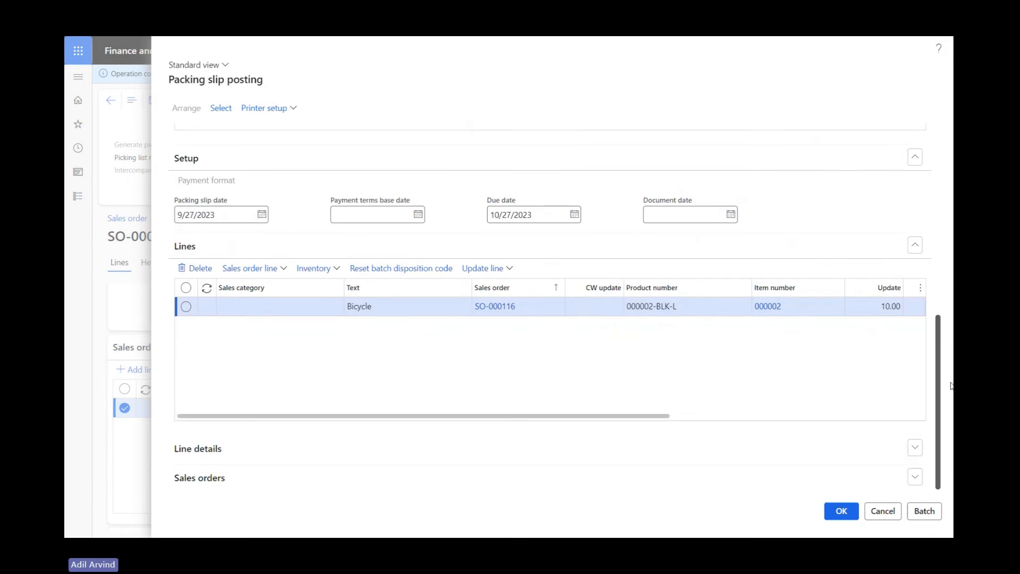
left_click_drag(521, 420, 306, 381)
left_click(841, 510)
left_click(578, 280)
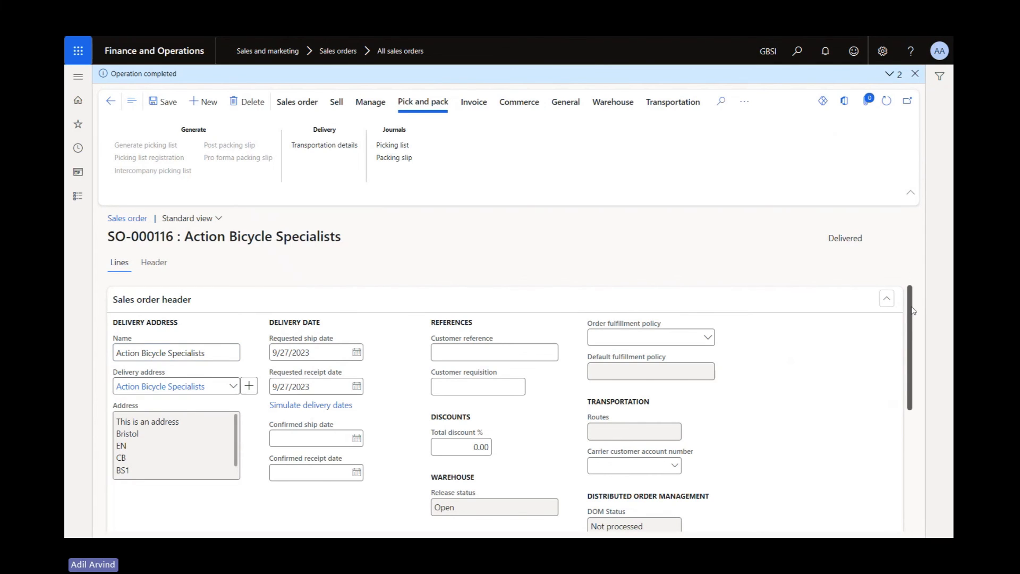
Post the sales order's invoice for the Packing slip quantity without printing it, and go to the home page
left_click_drag(912, 311, 913, 270)
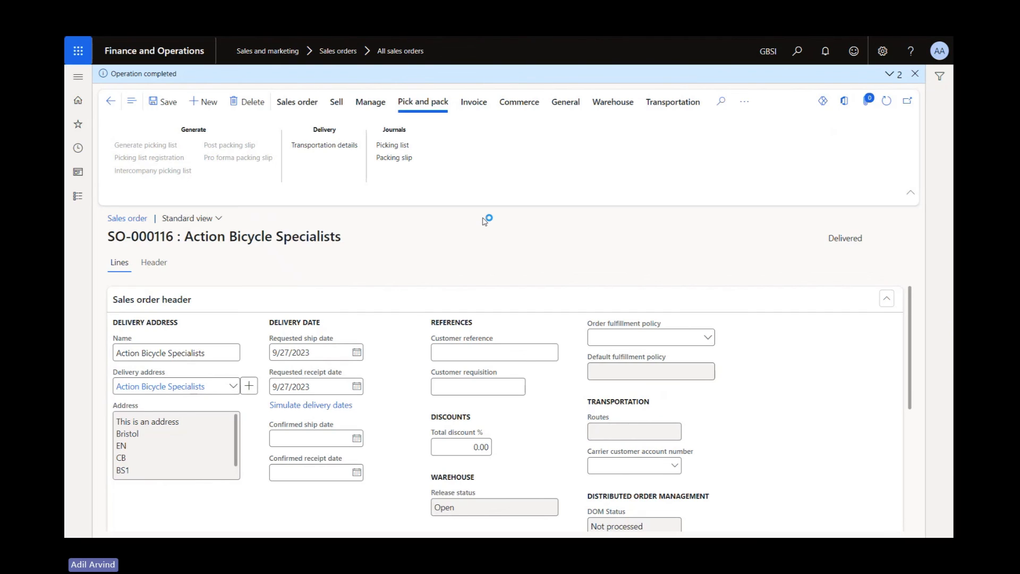
left_click(482, 114)
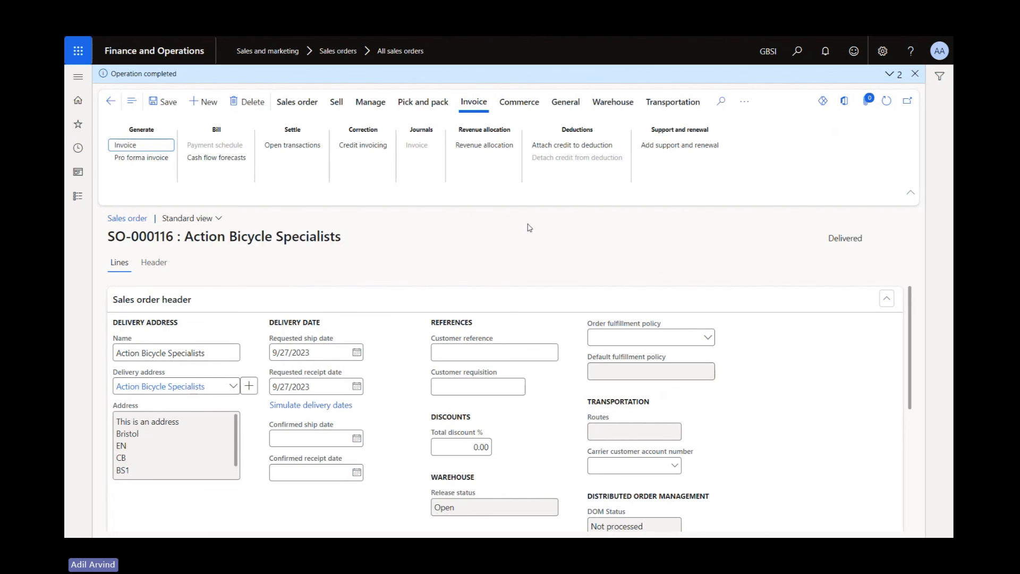
left_click(135, 148)
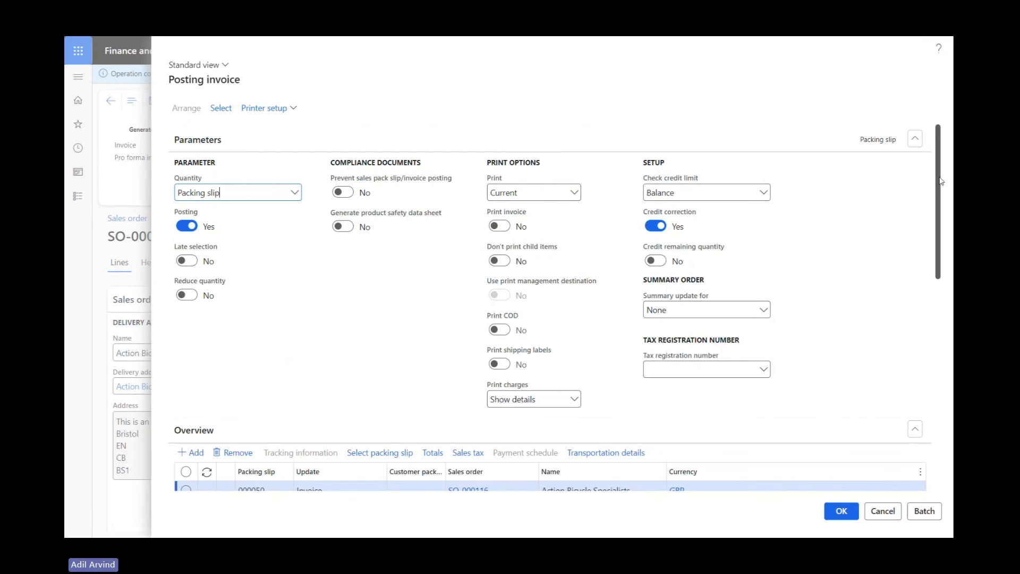
left_click_drag(938, 181, 954, 371)
left_click_drag(524, 432, 820, 435)
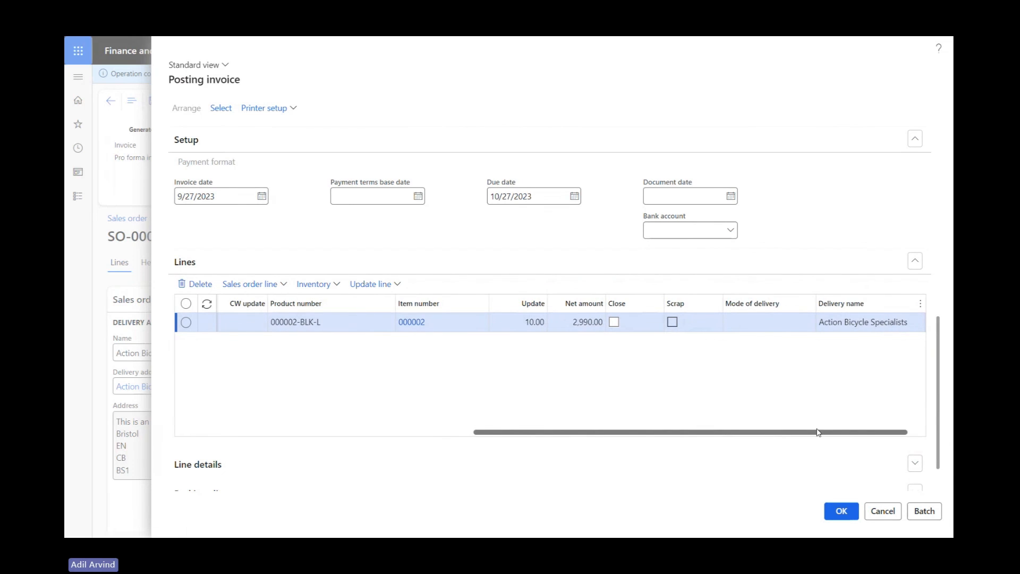
left_click(841, 512)
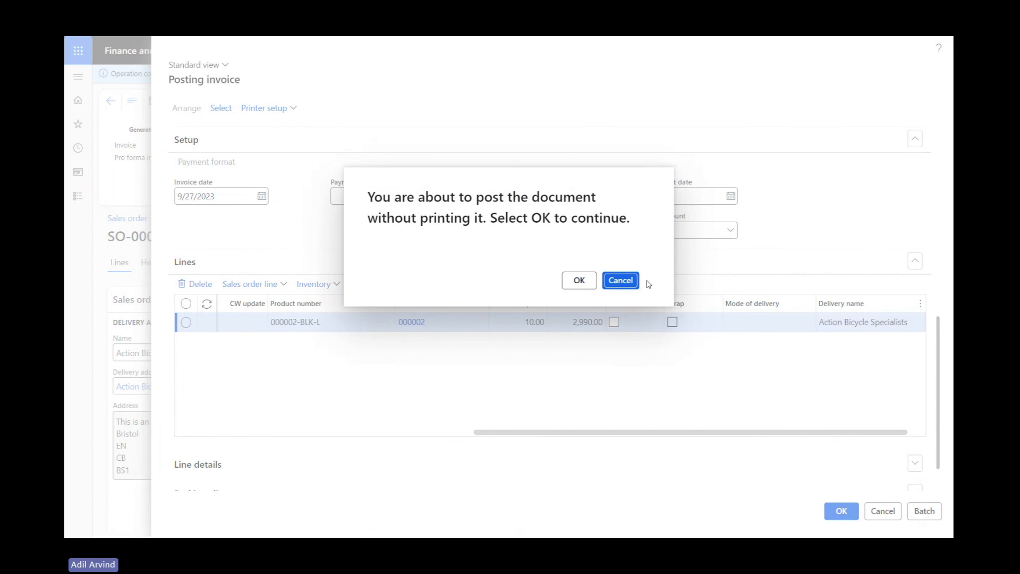
left_click(581, 284)
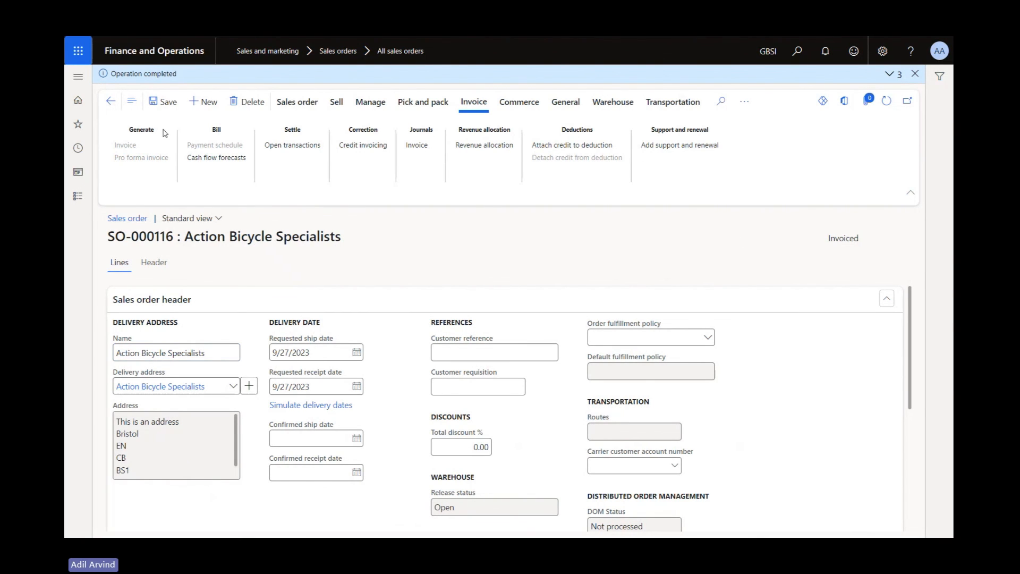
left_click(78, 103)
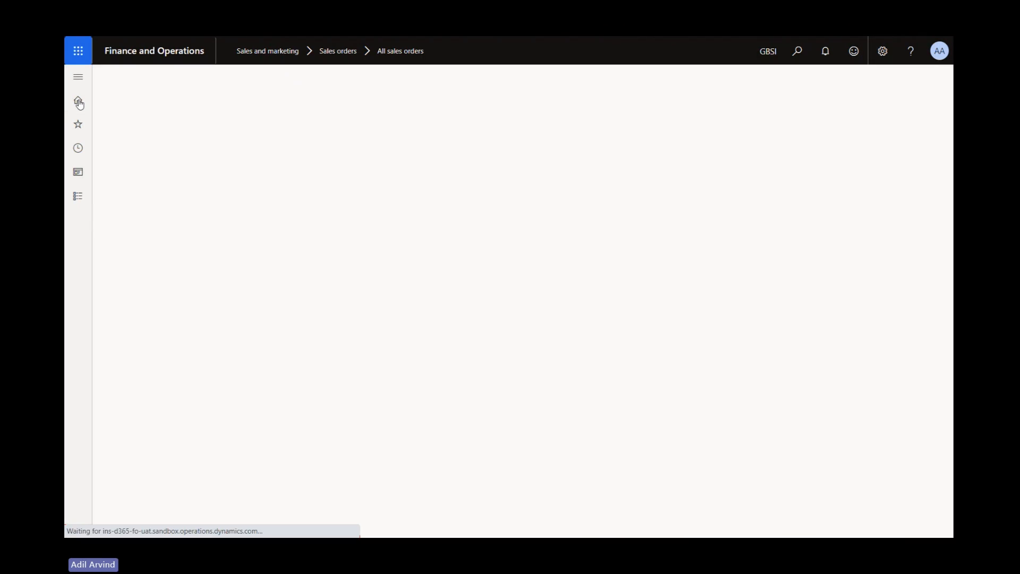